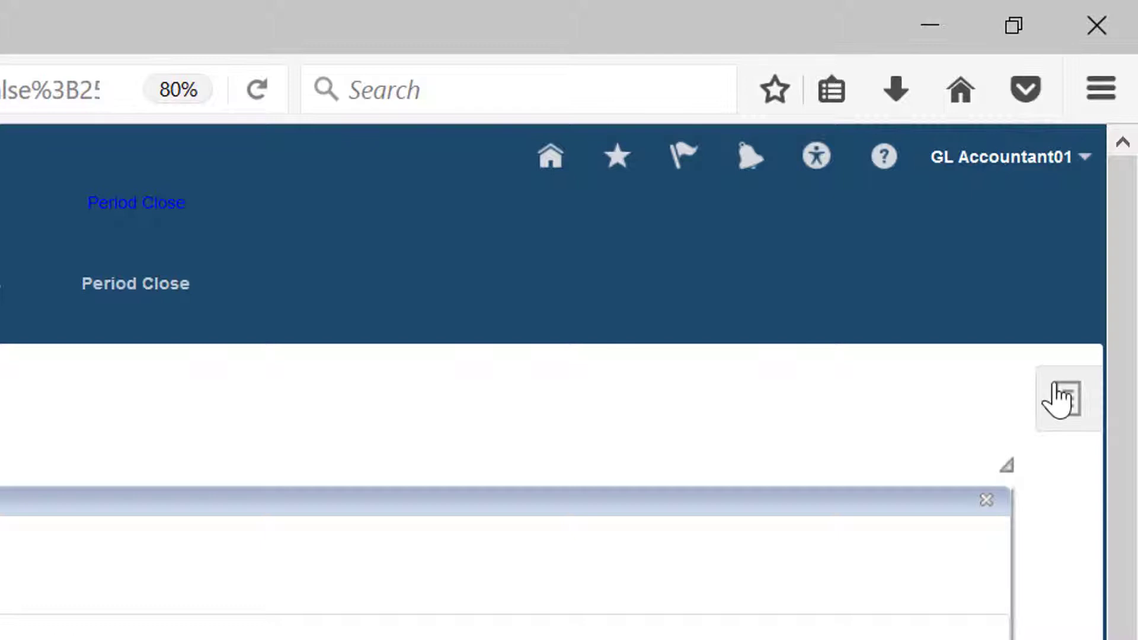
# Start a new journal and name its batch "Unposted Journal Delete Test".
pyautogui.click(1059, 399)
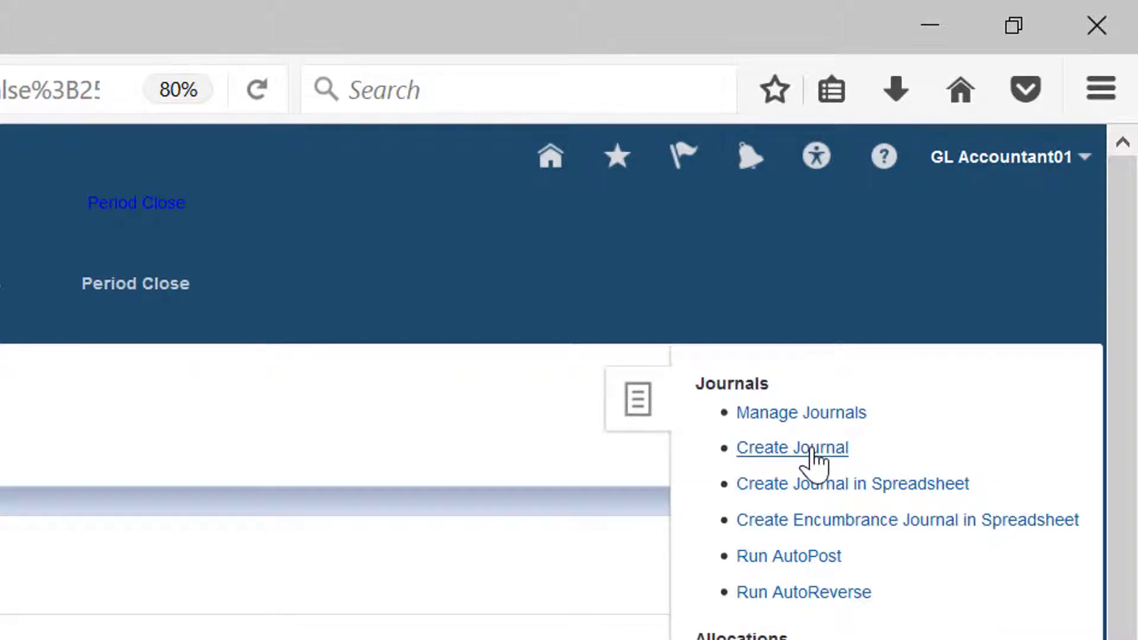
pyautogui.click(813, 450)
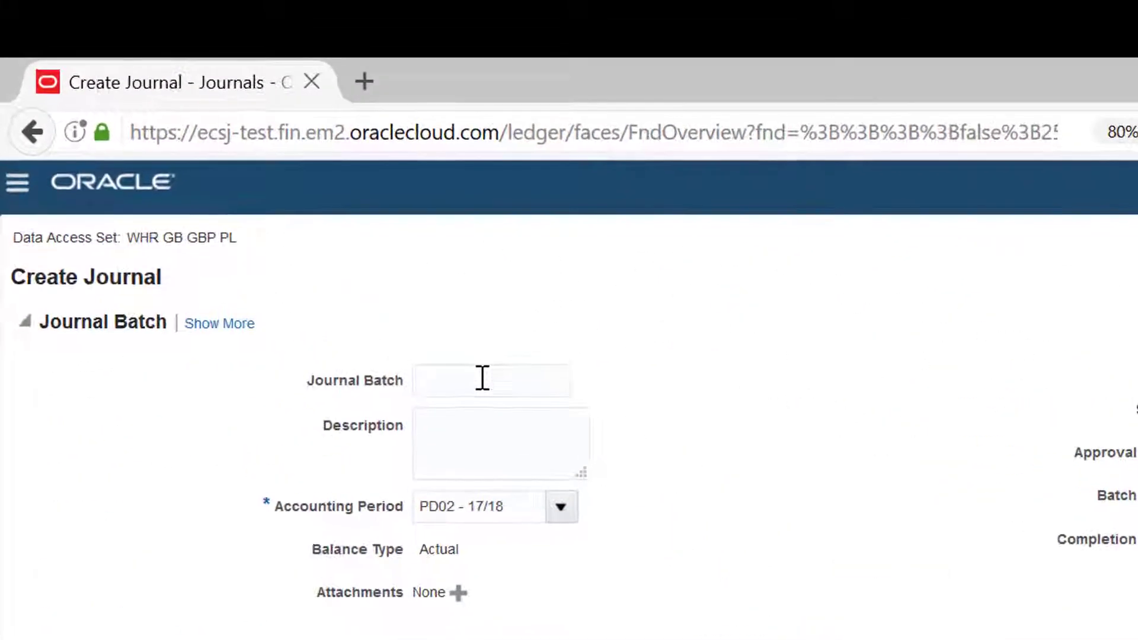
pyautogui.click(482, 378)
pyautogui.write('Un')
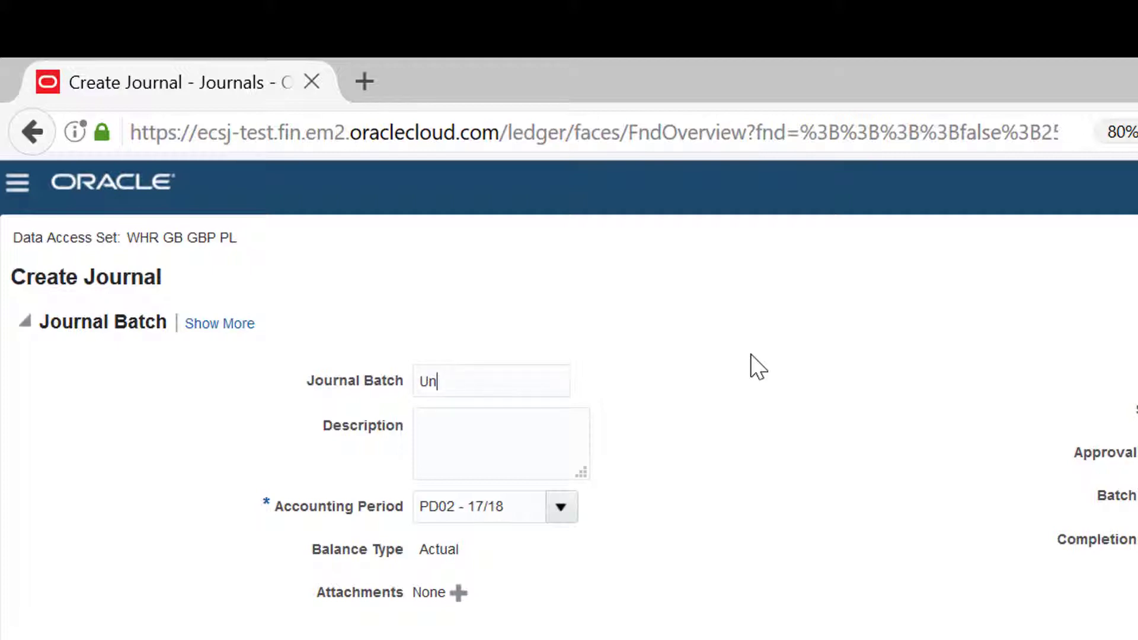
pyautogui.write('po')
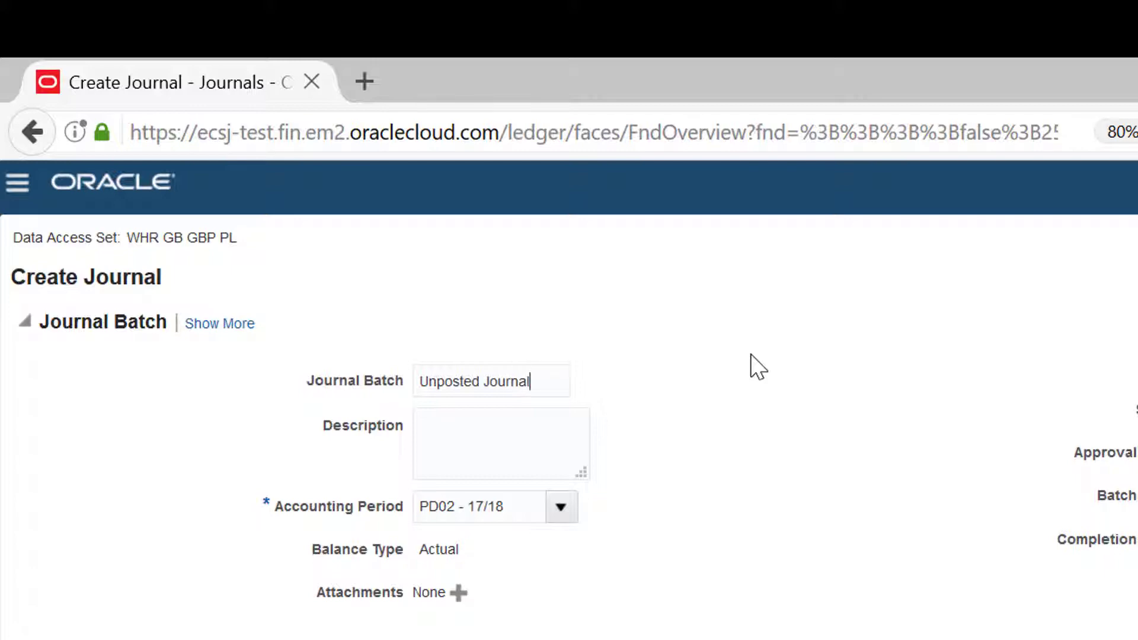
pyautogui.write('sted Journal Delete Test')
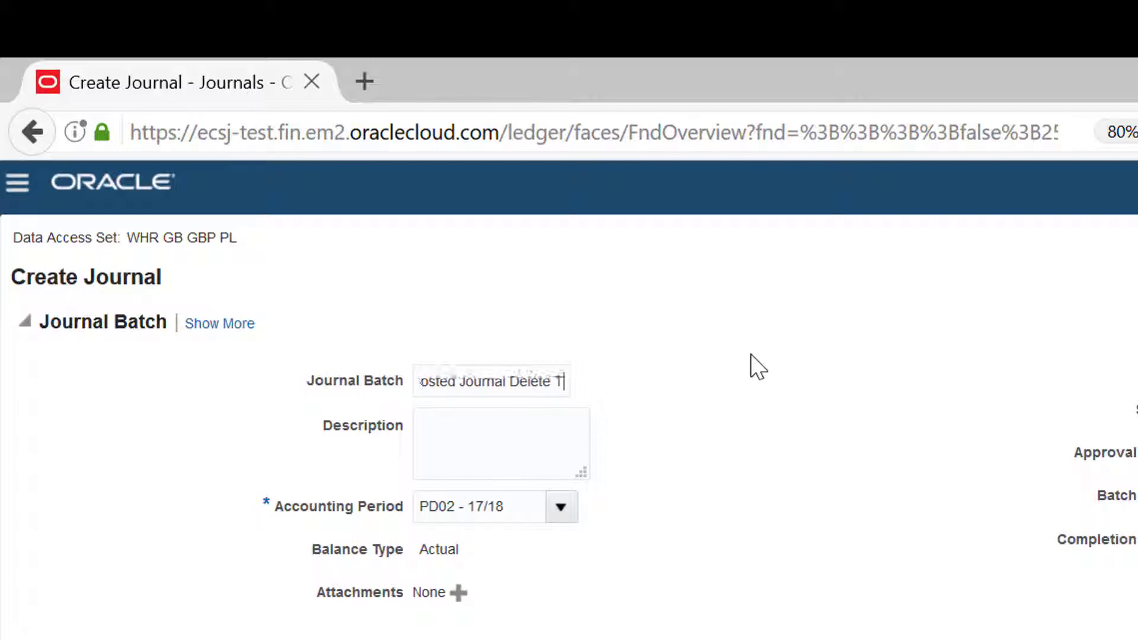
# Copy the journal batch name into the batch description.
pyautogui.tripleClick(521, 384)
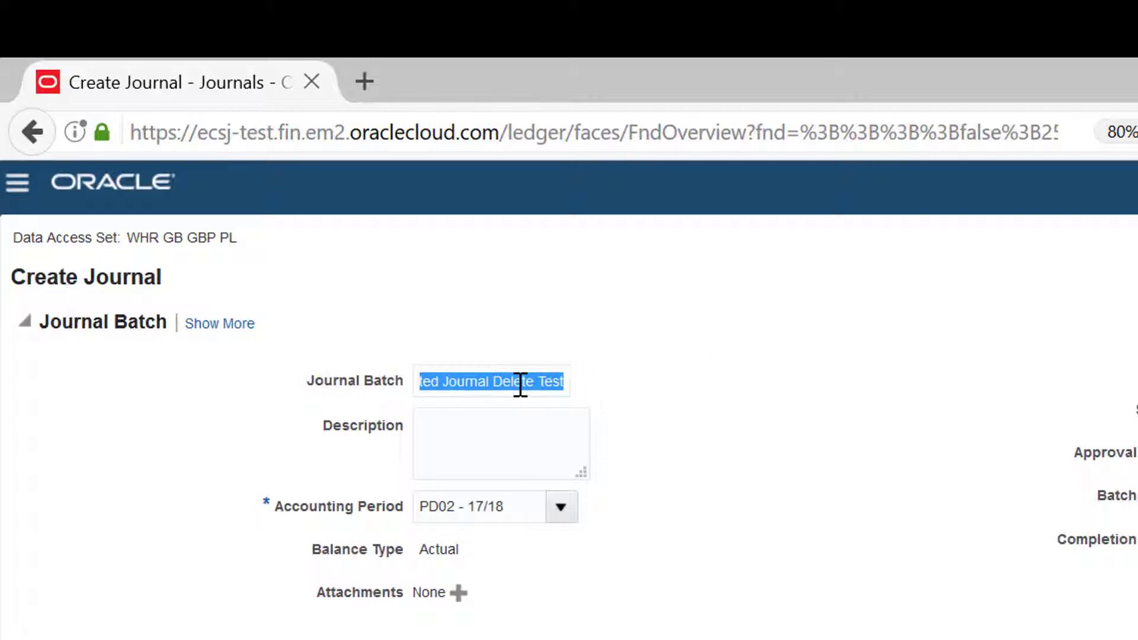
pyautogui.rightClick(520, 385)
pyautogui.click(568, 469)
pyautogui.click(478, 432)
pyautogui.hotkey('ctrl', 'v')
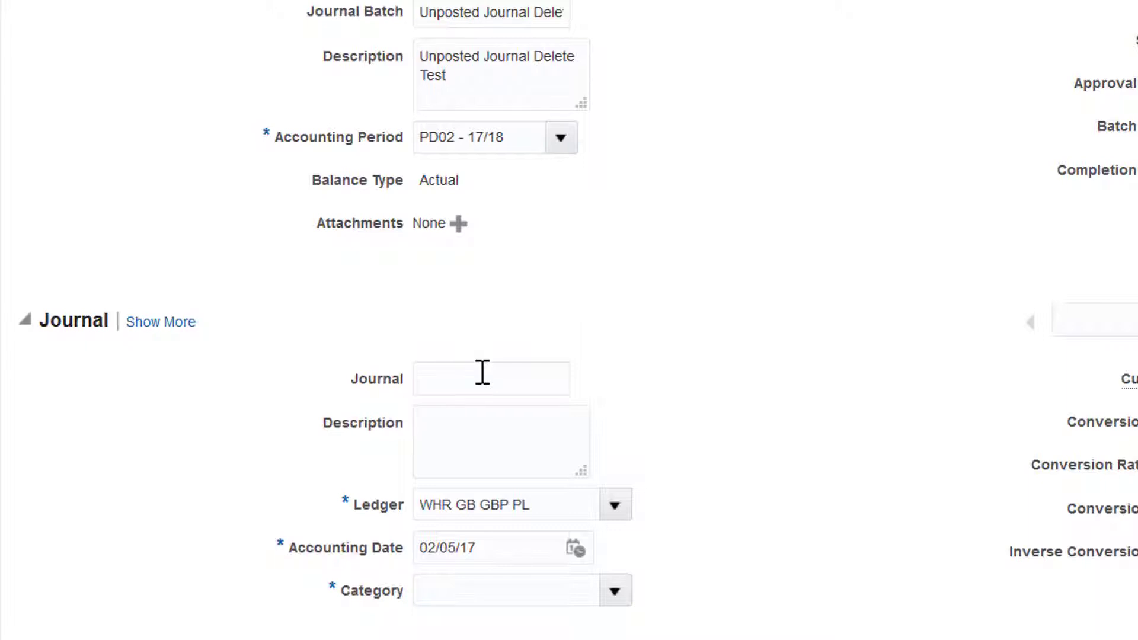
# Fill the journal's name and description with the copied text "Unposted Journal Delete Test".
pyautogui.hotkey('ctrl', 'v')
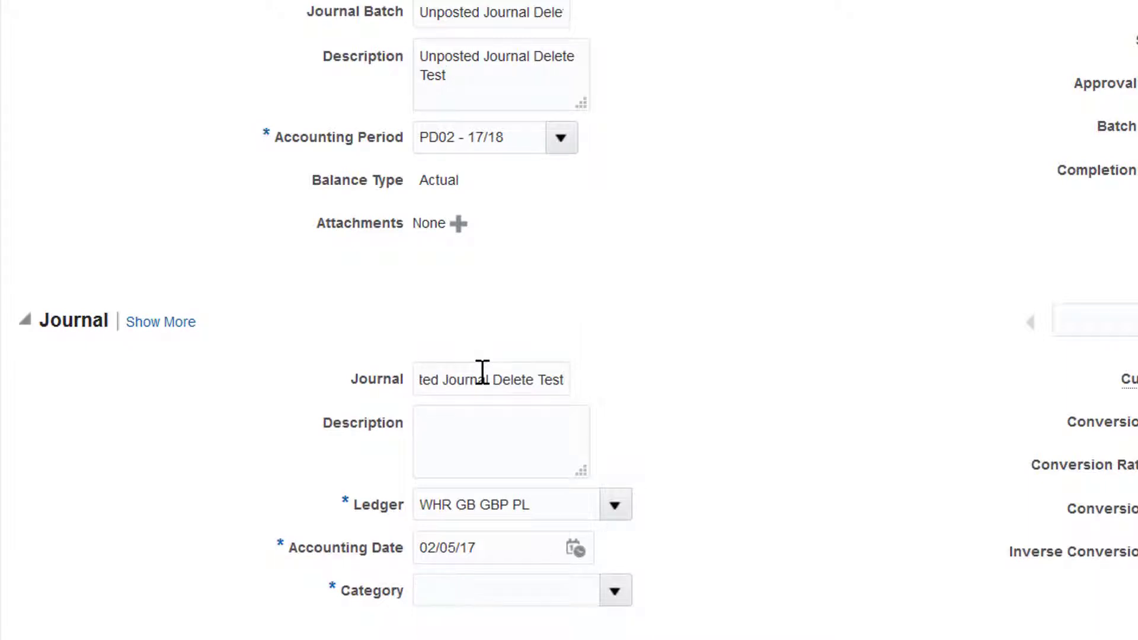
pyautogui.click(463, 440)
pyautogui.hotkey('ctrl', 'v')
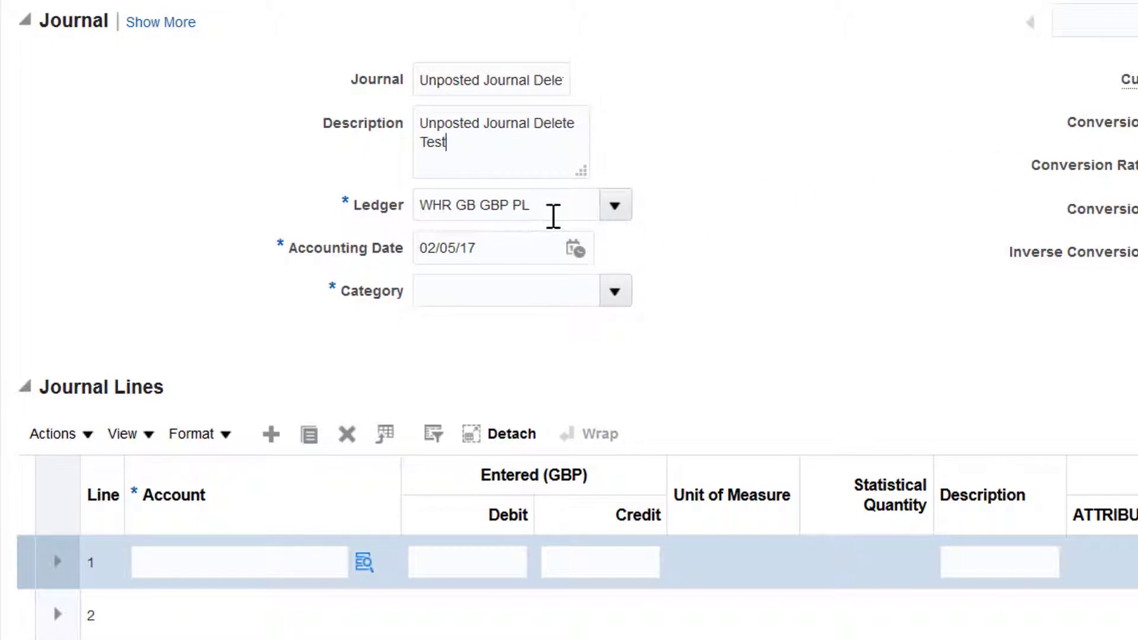
# Set the journal's category to Addition.
pyautogui.moveTo(552, 216); pyautogui.dragTo(412, 211)
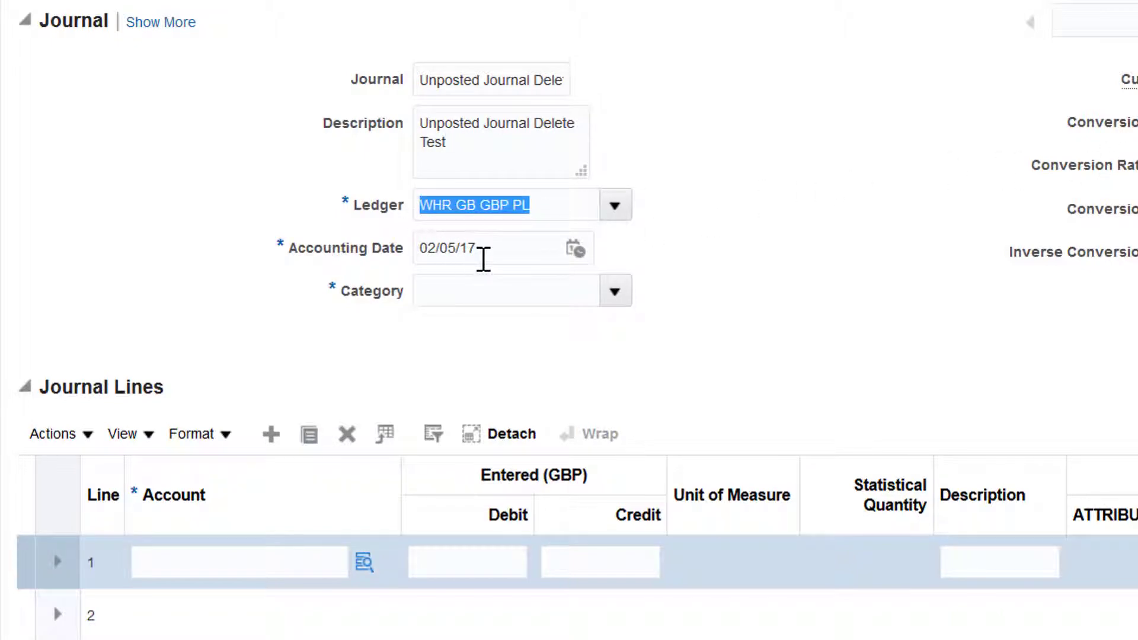
pyautogui.moveTo(482, 259); pyautogui.dragTo(415, 255)
pyautogui.click(425, 333)
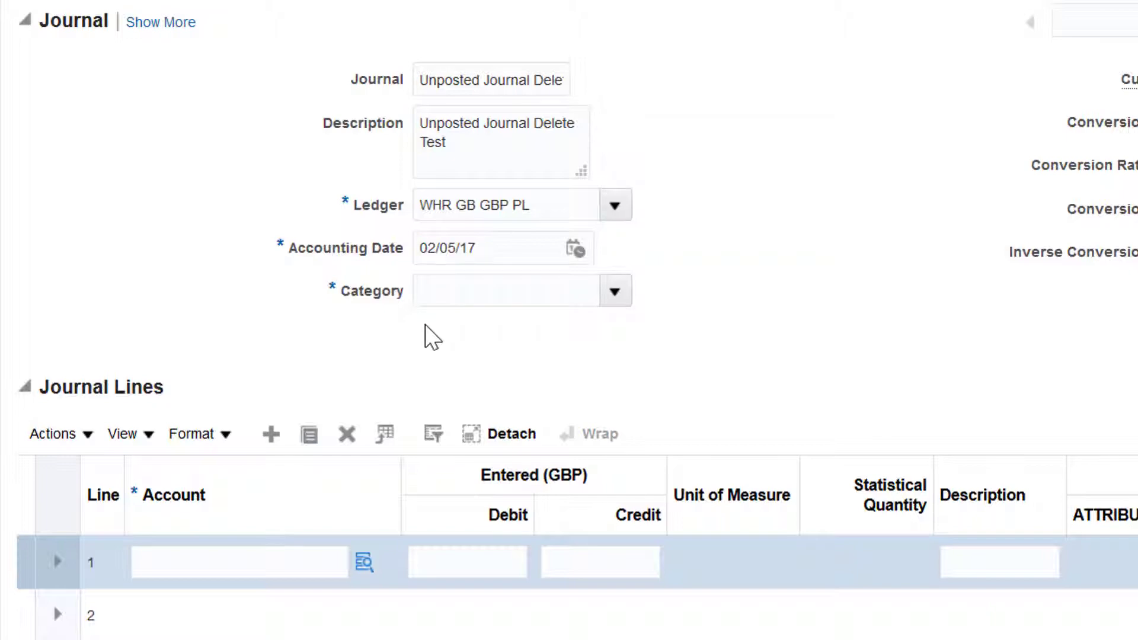
pyautogui.click(620, 295)
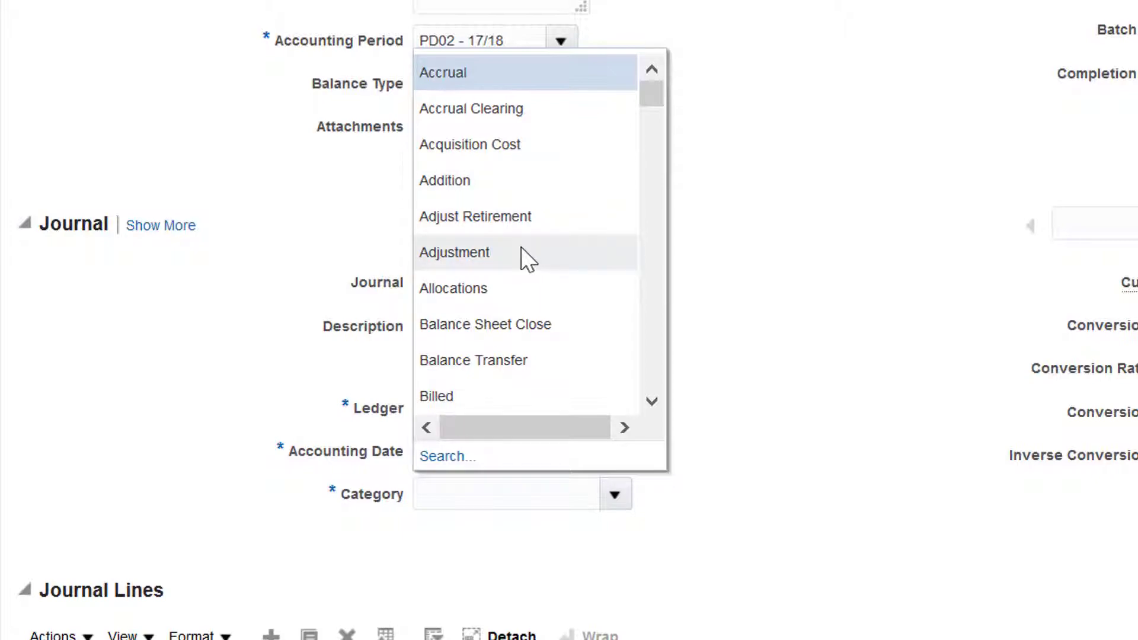
pyautogui.click(536, 184)
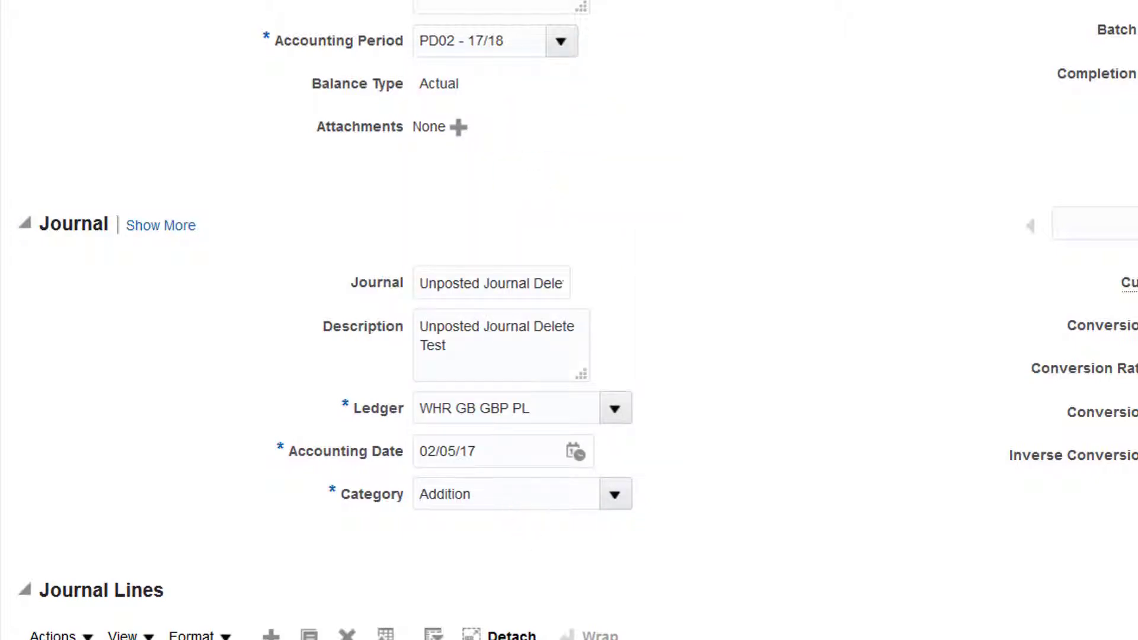
# For journal line 1's account, choose Company 1000 Corporate, Location 12531055 Horse & Jockey Table Table Bird Site and Nominal 101000 Gross Accommodation Sales.
pyautogui.scroll(-5, 294, 585)
pyautogui.click(295, 585)
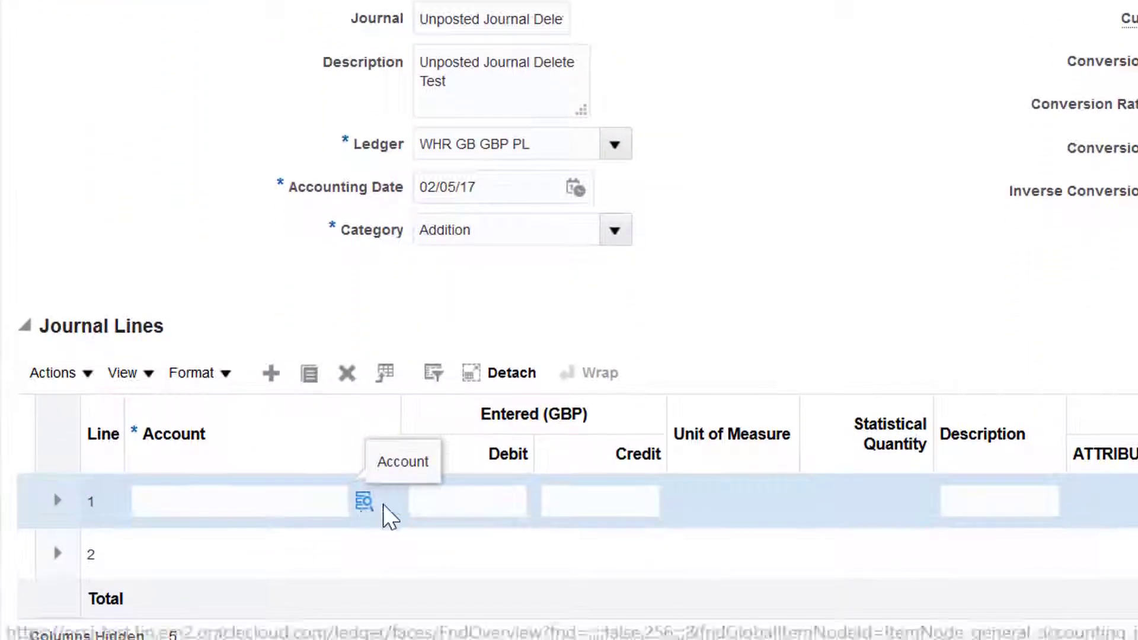
pyautogui.click(363, 504)
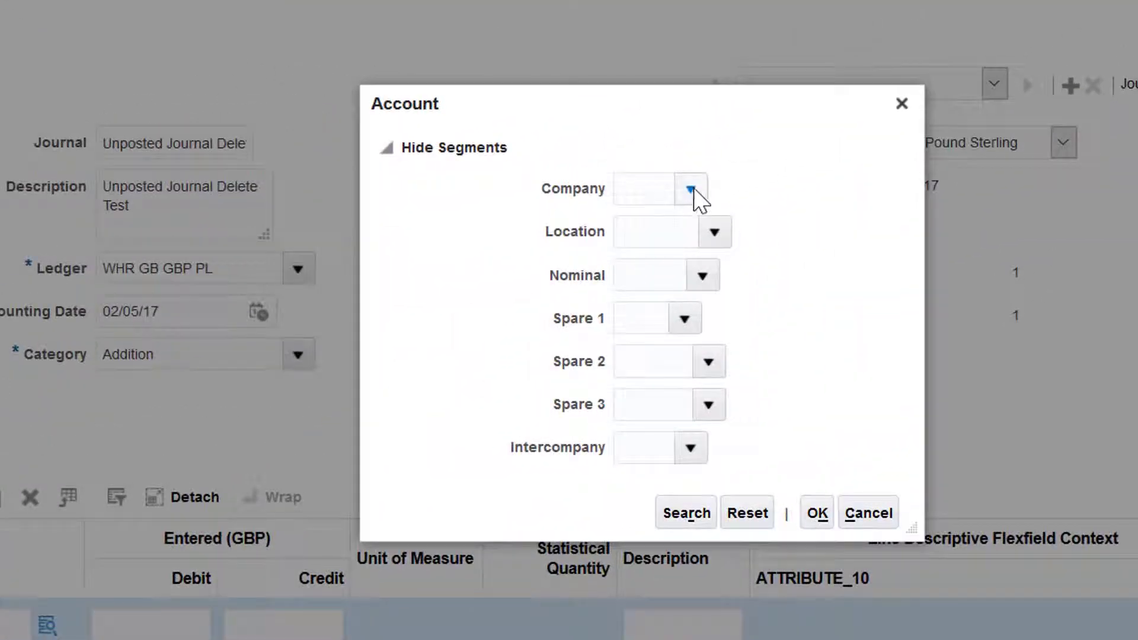
pyautogui.click(691, 189)
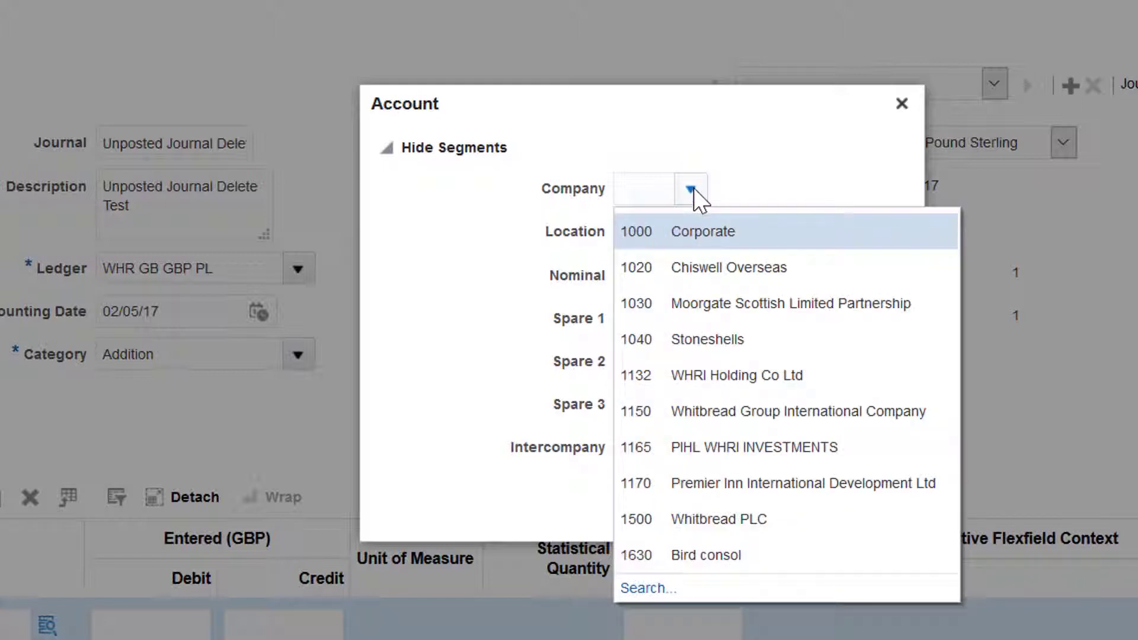
pyautogui.click(676, 231)
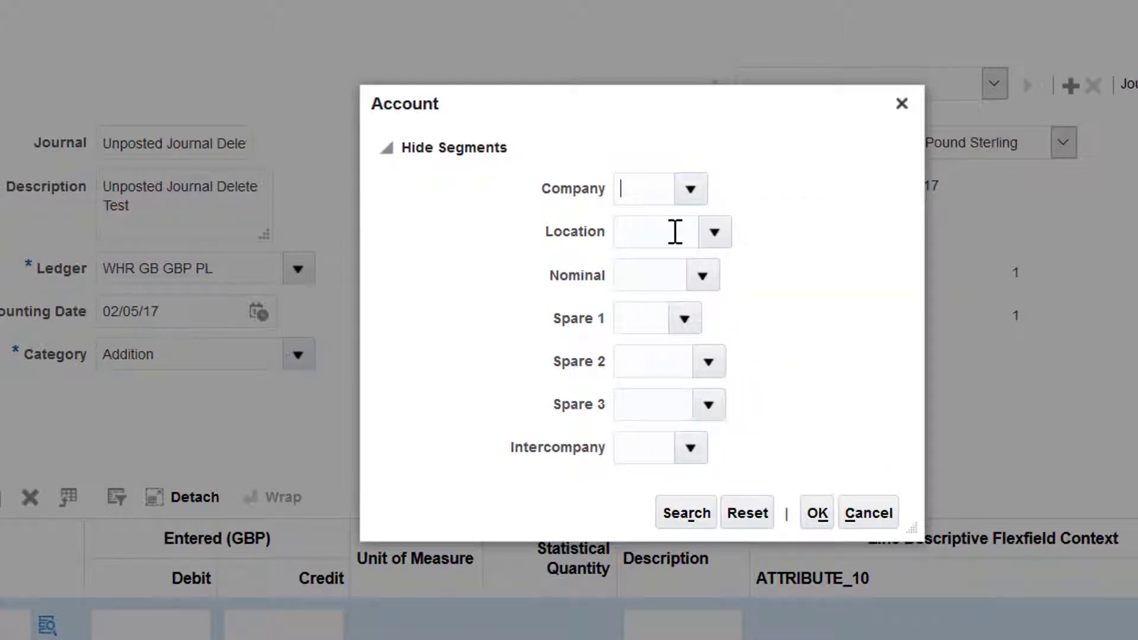
pyautogui.click(715, 234)
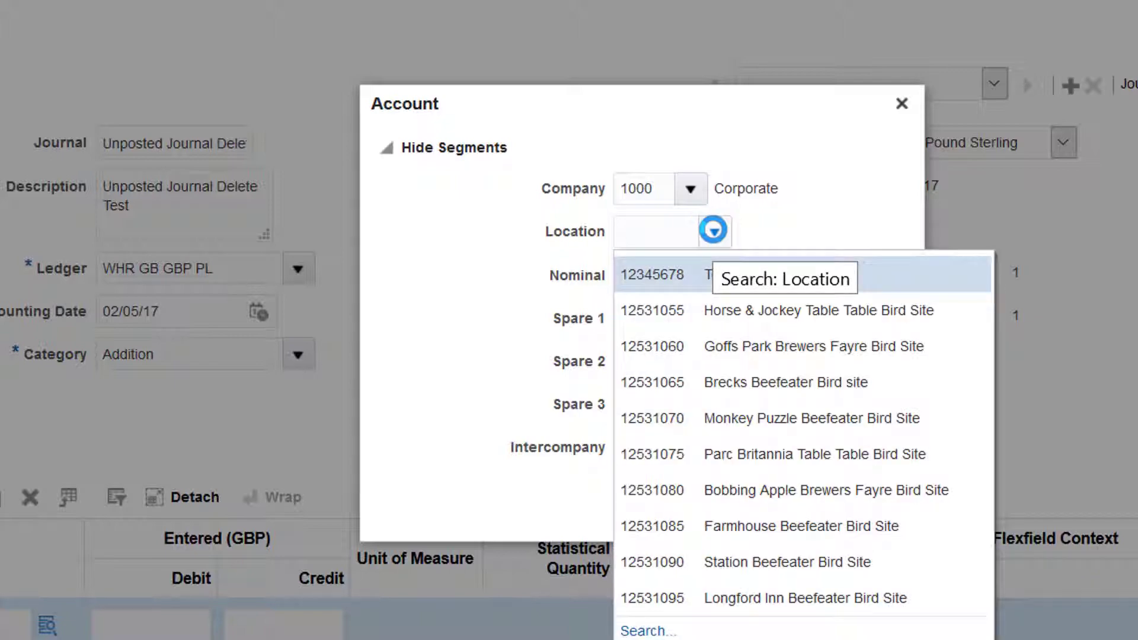
pyautogui.click(709, 314)
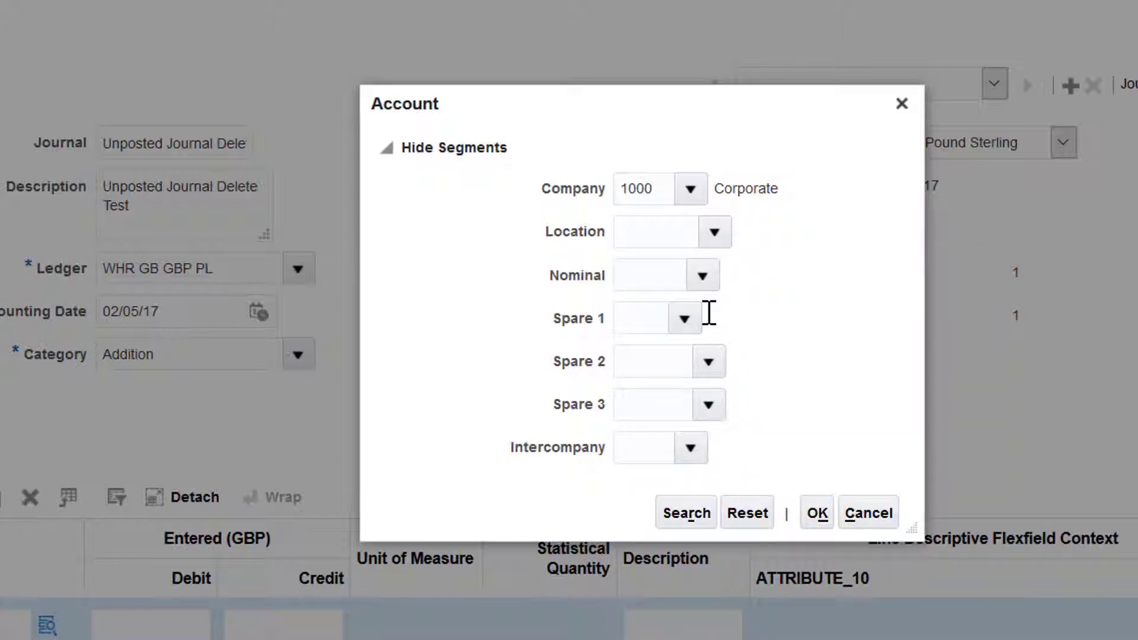
pyautogui.click(704, 277)
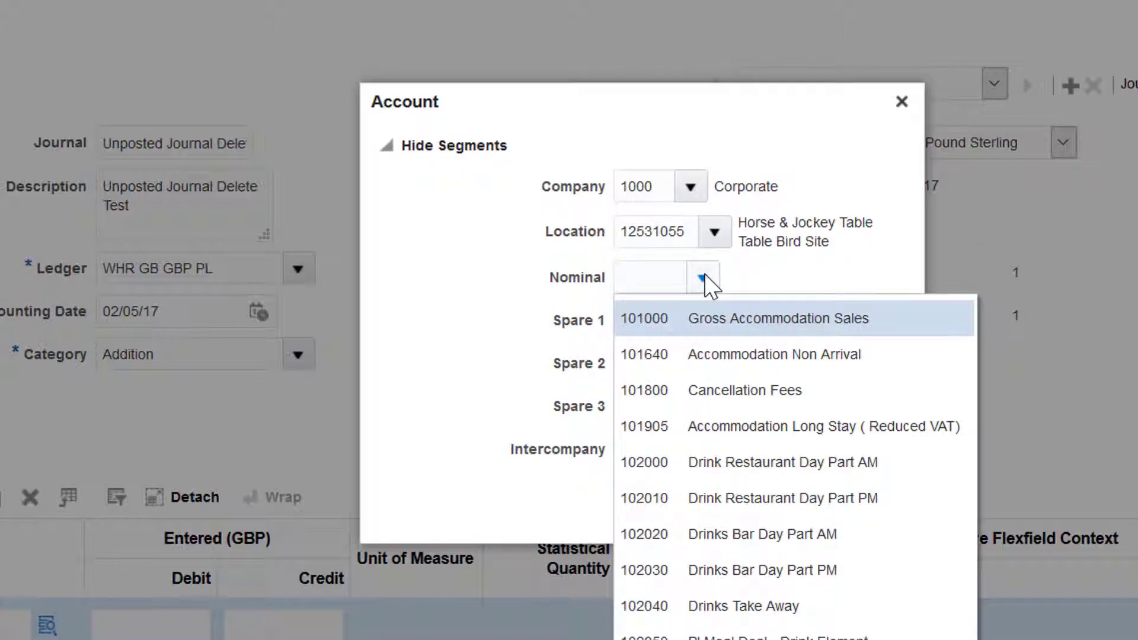
pyautogui.click(678, 323)
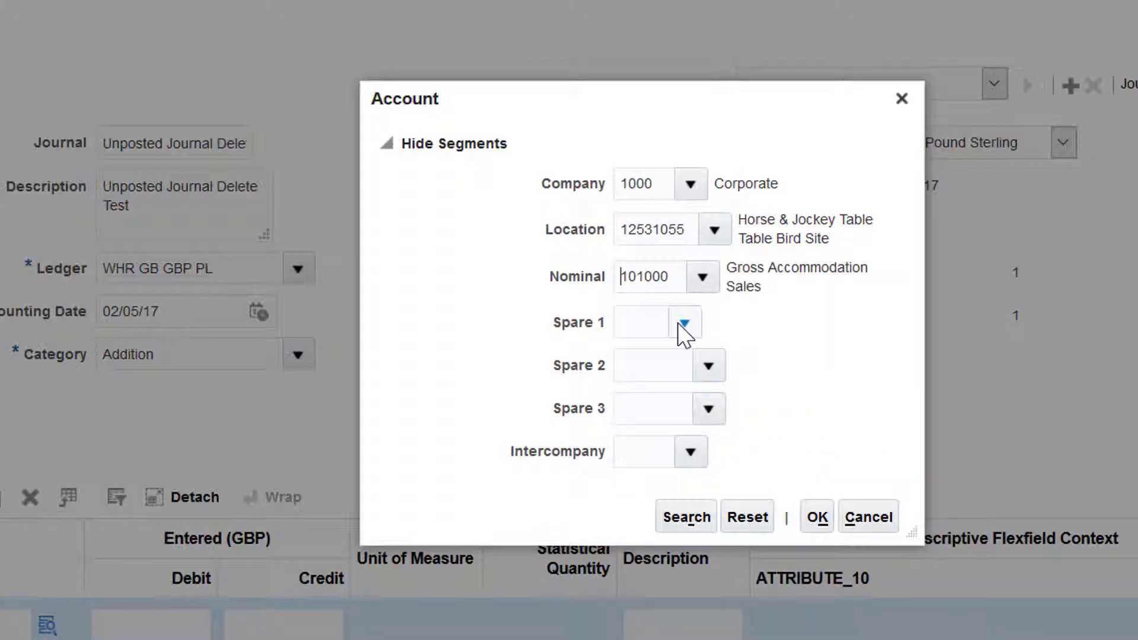
# Complete line 1's account with the defaults: Spare 1 000, Spare 2 and Spare 3 0000000, Intercompany 0000, and accept it.
pyautogui.click(683, 323)
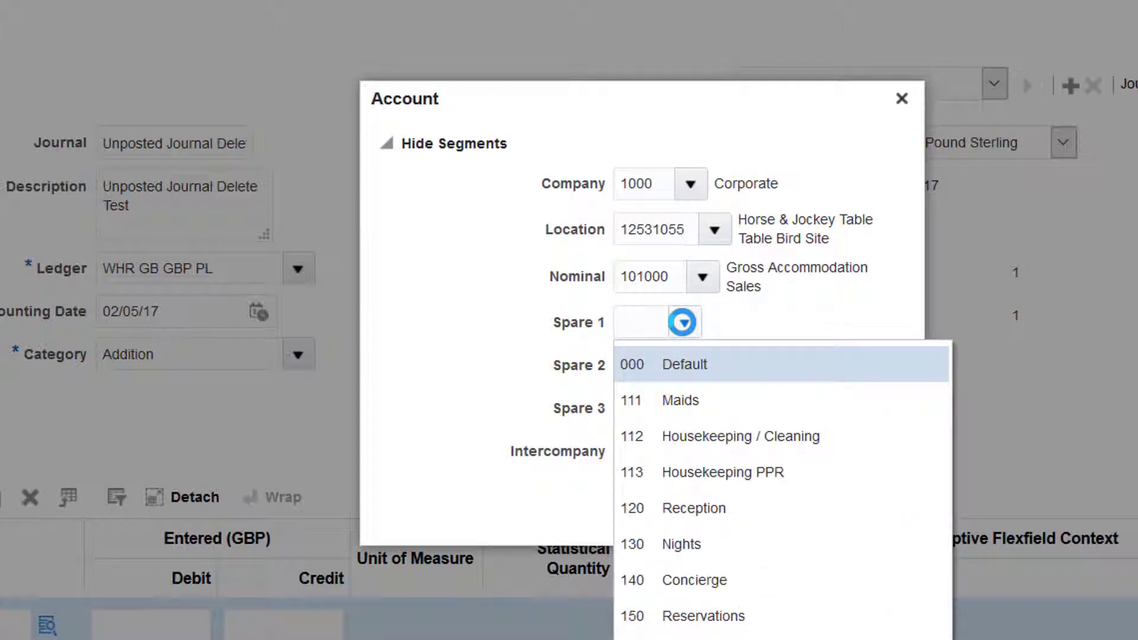
pyautogui.click(674, 368)
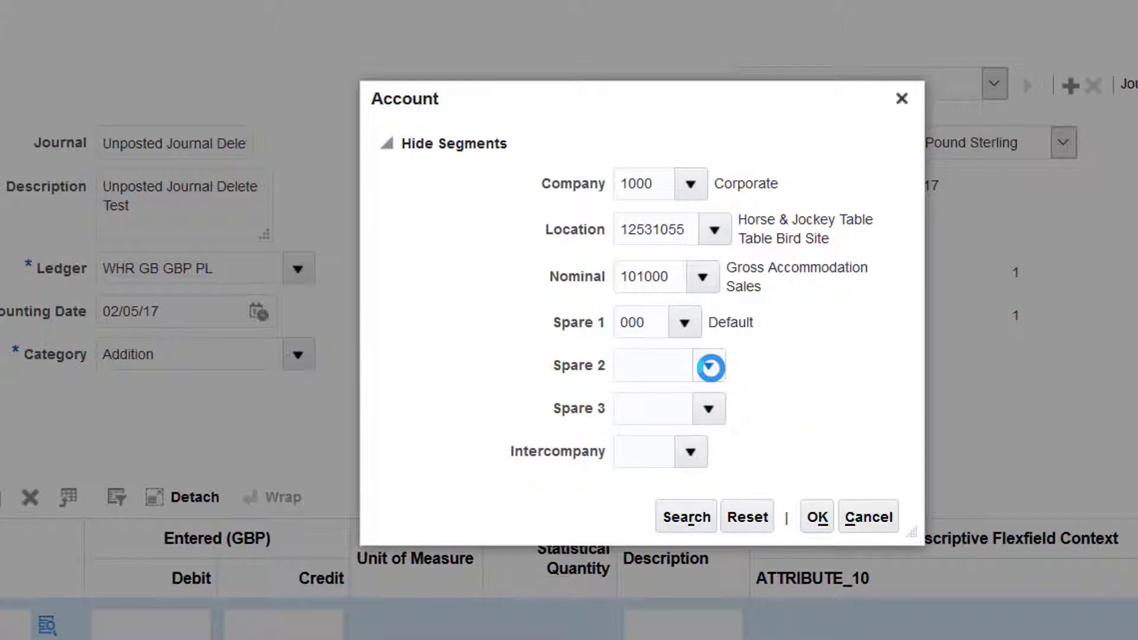
pyautogui.click(709, 367)
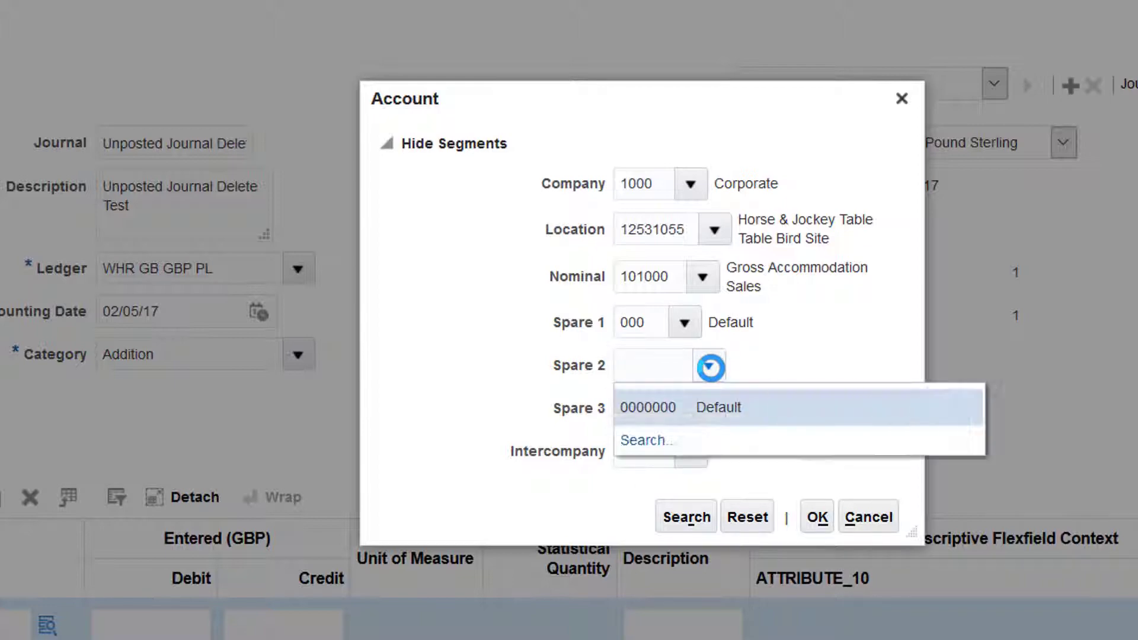
pyautogui.click(692, 409)
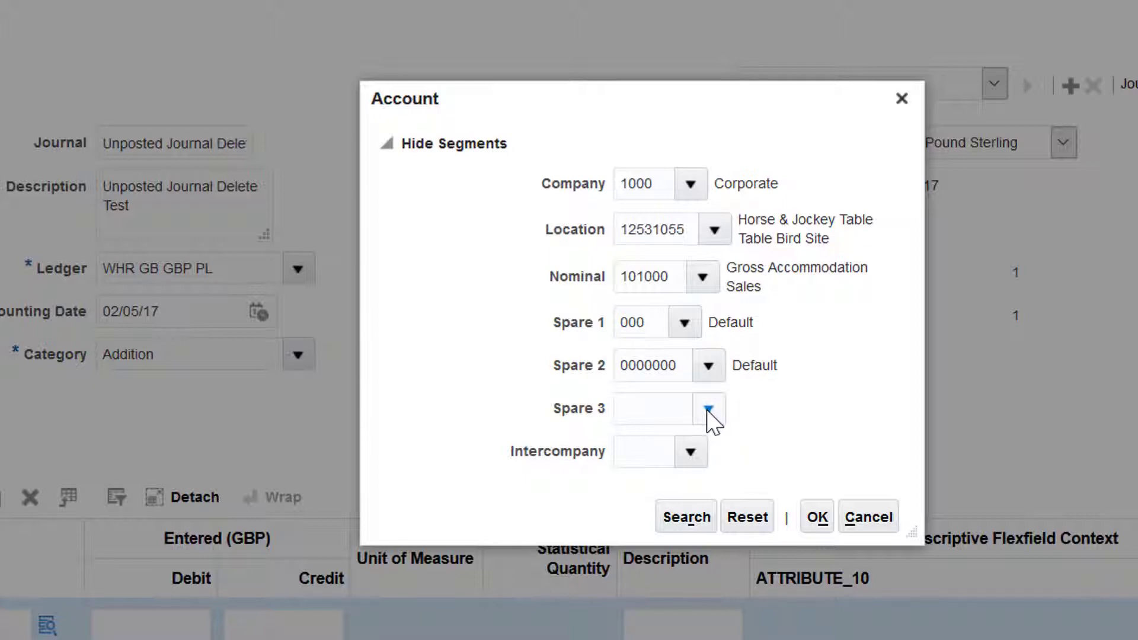
pyautogui.click(709, 410)
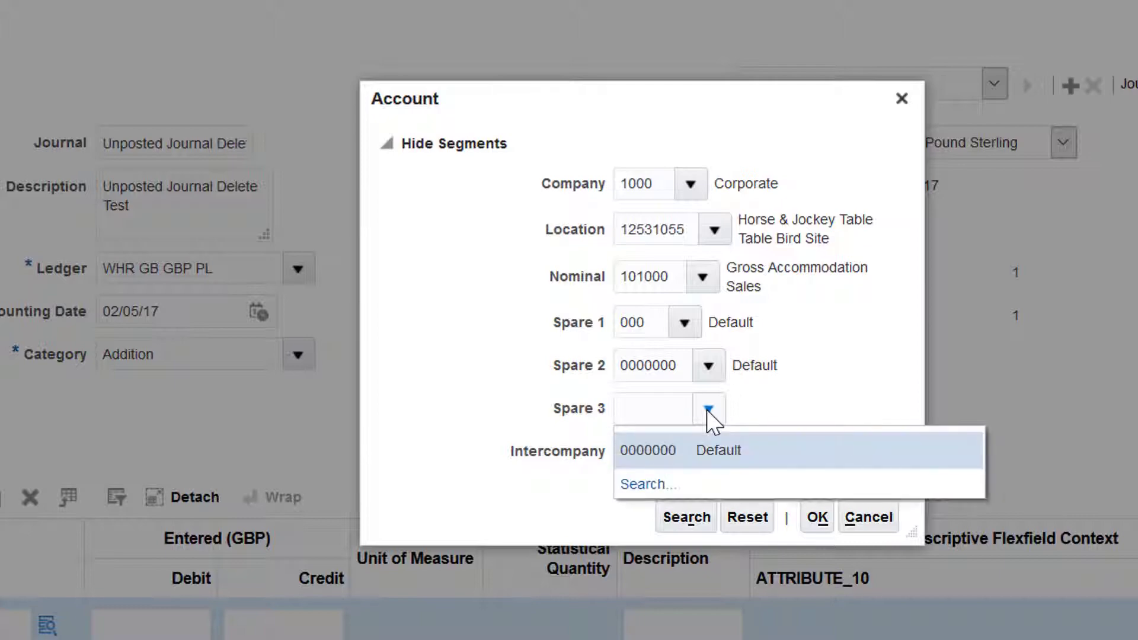
pyautogui.click(693, 451)
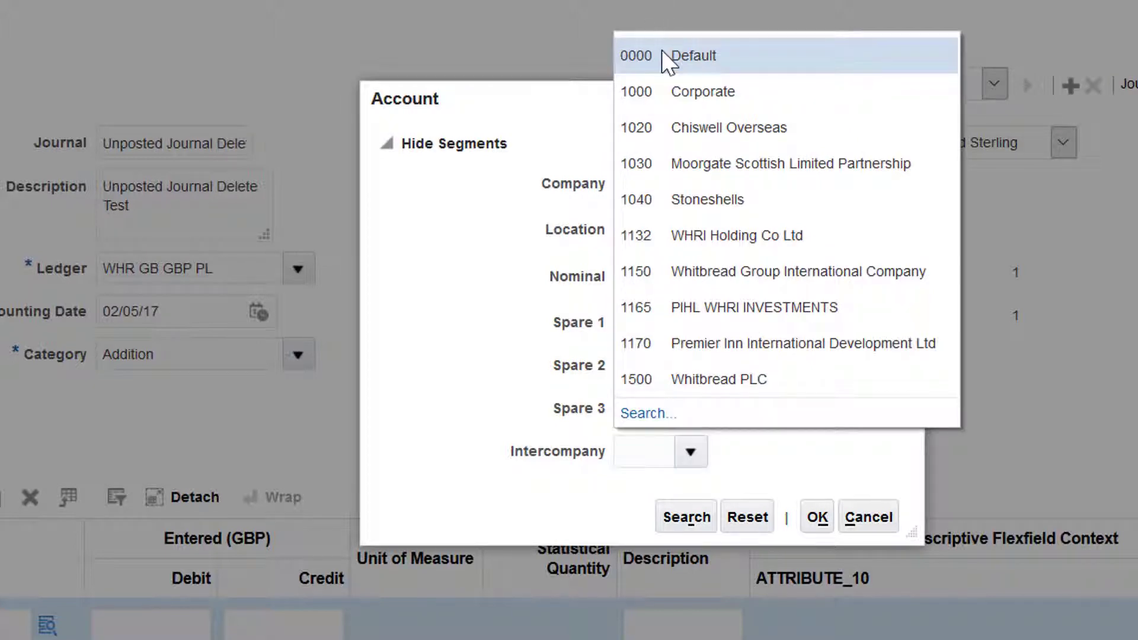
pyautogui.click(663, 54)
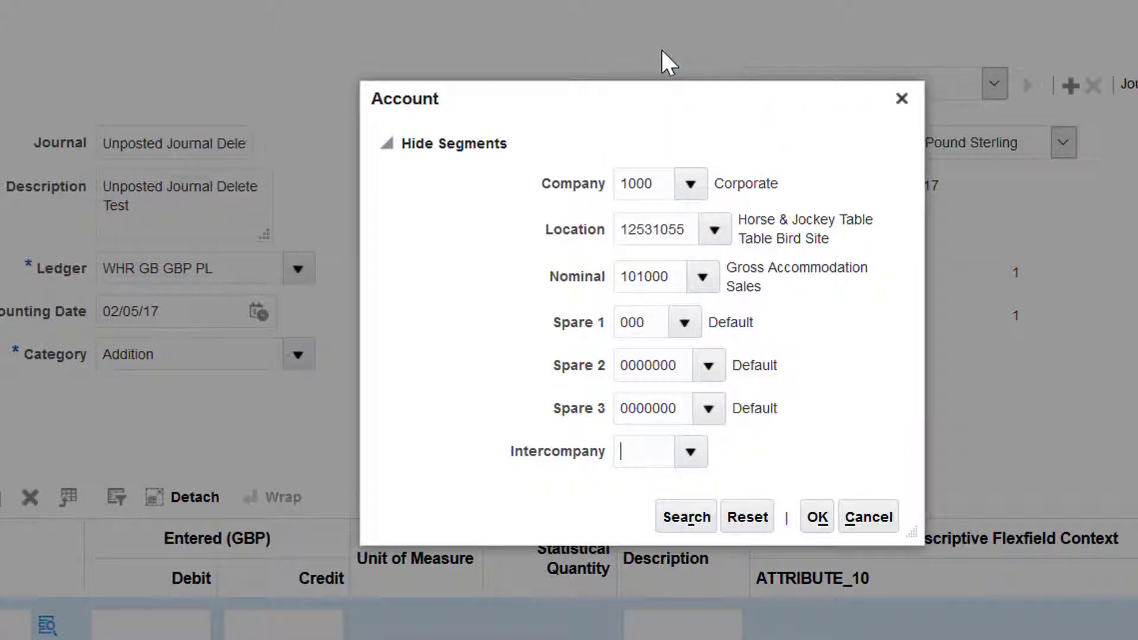
pyautogui.click(817, 518)
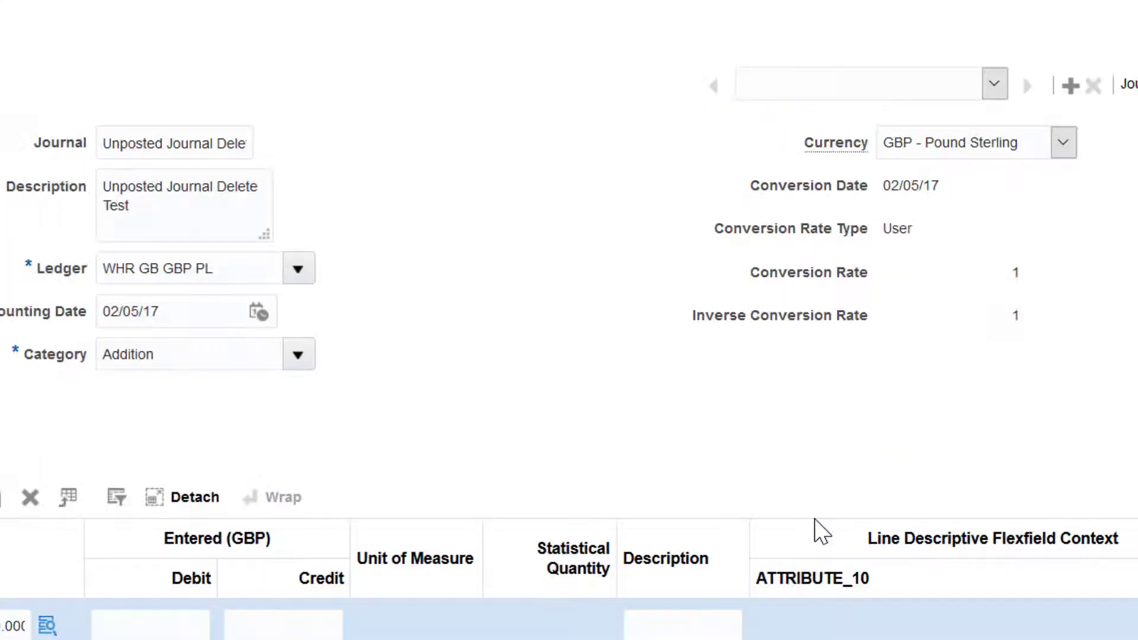
# Enter a debit of 123.45 on journal line 1.
pyautogui.click(130, 627)
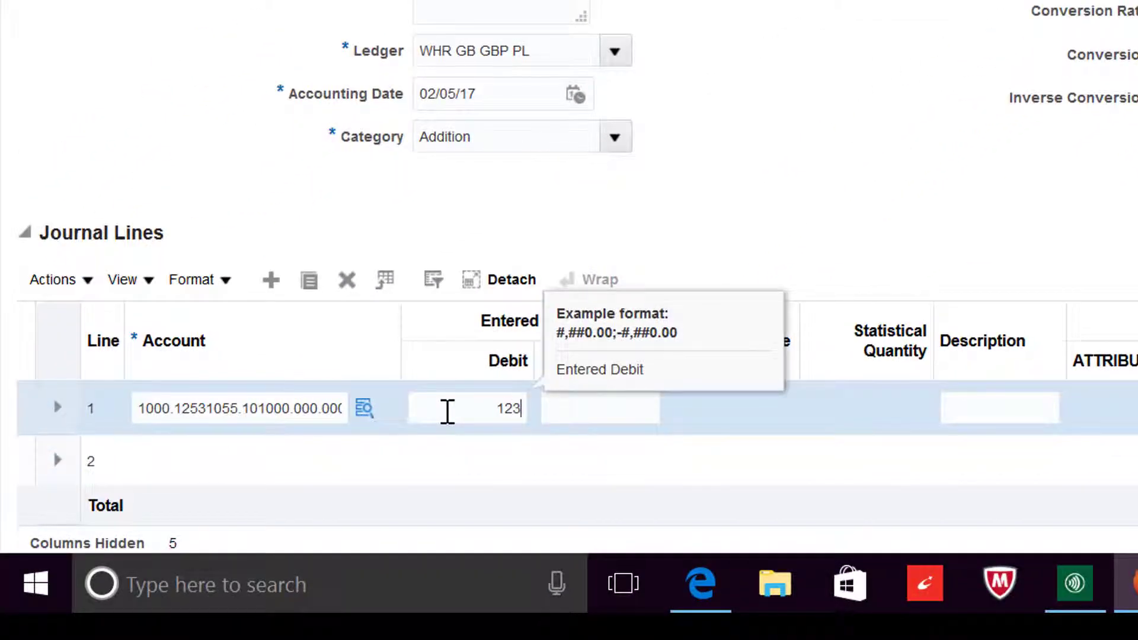
pyautogui.write('123.45')
pyautogui.press('Tab')
pyautogui.press('Tab')
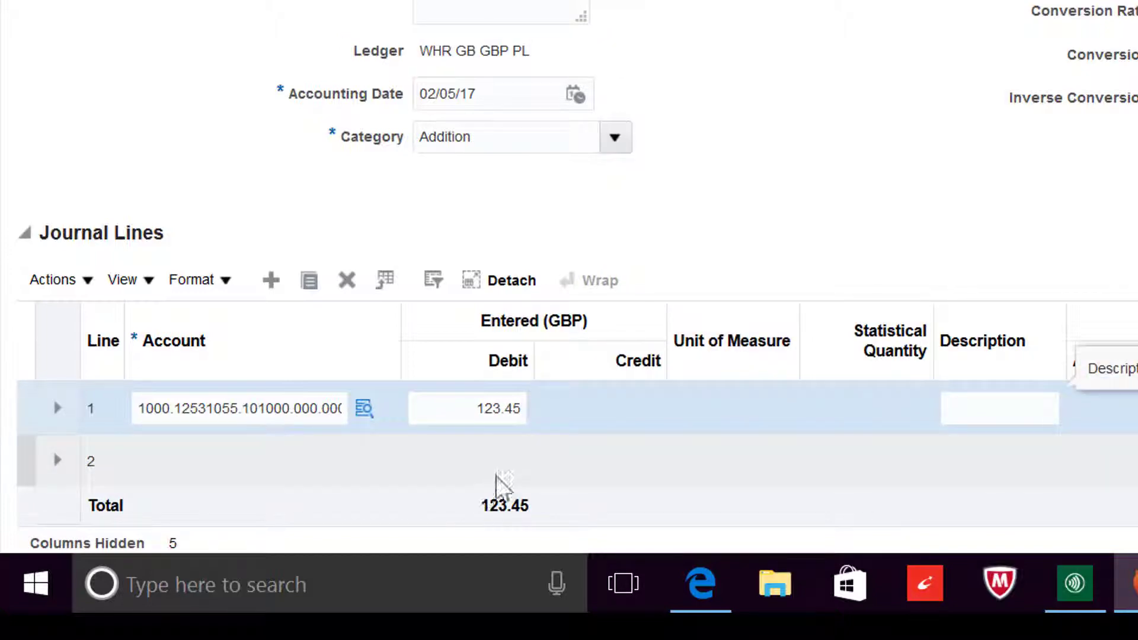
# For journal line 2's account, choose Company 1000 Corporate, Location 12531060 Goffs Park Brewers Fayre Bird Site and Nominal 101000 Gross Accommodation Sales.
pyautogui.click(286, 472)
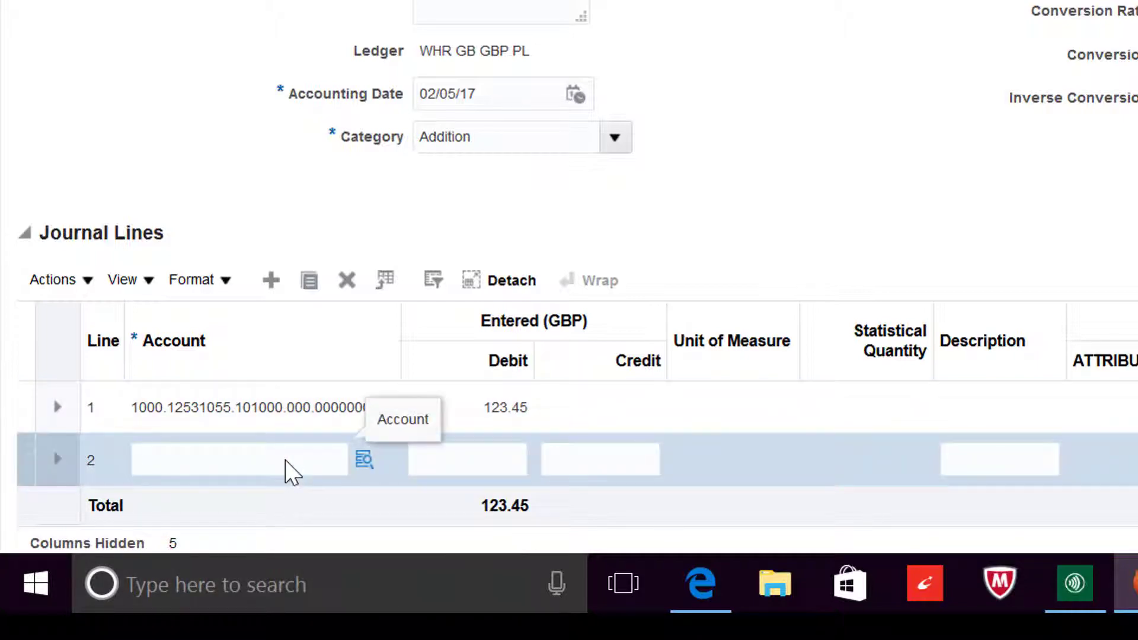
pyautogui.click(368, 466)
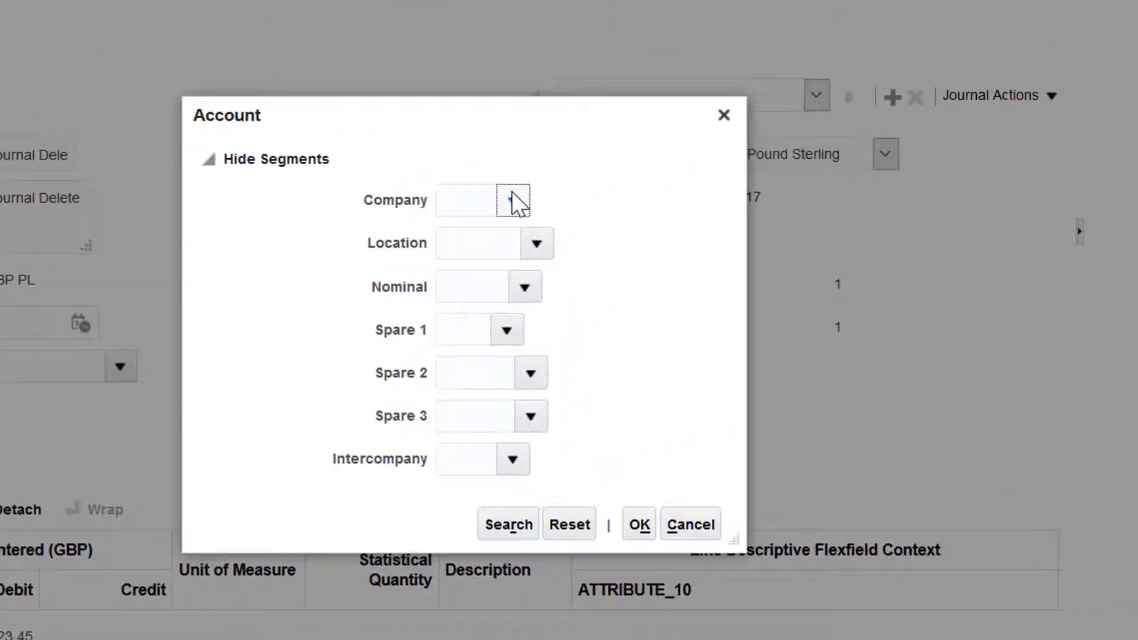
pyautogui.click(513, 201)
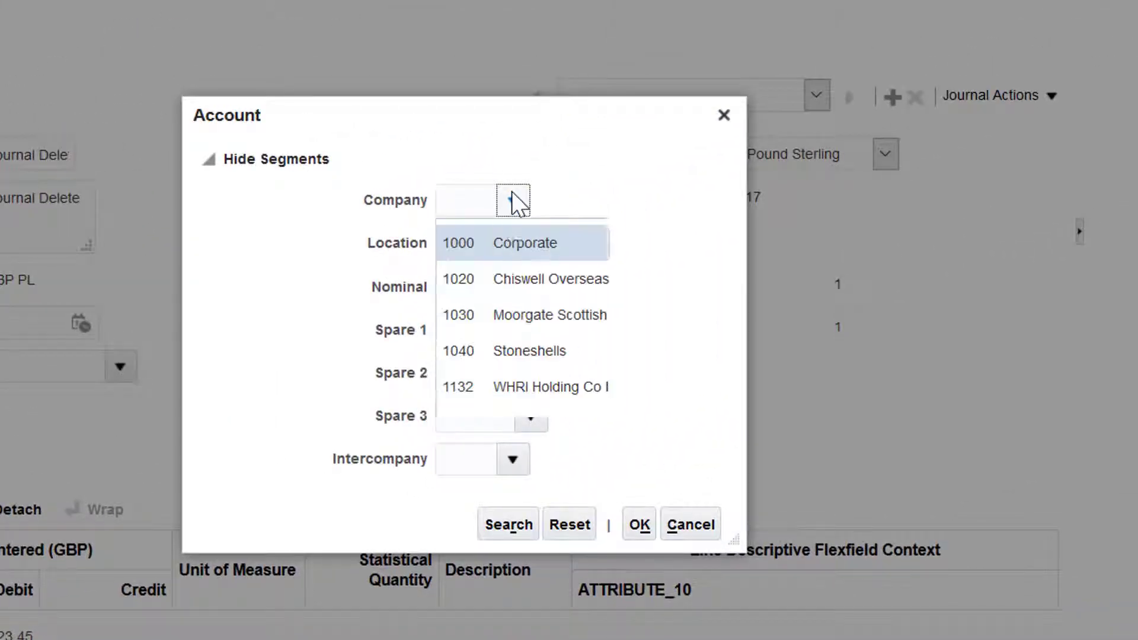
pyautogui.click(500, 248)
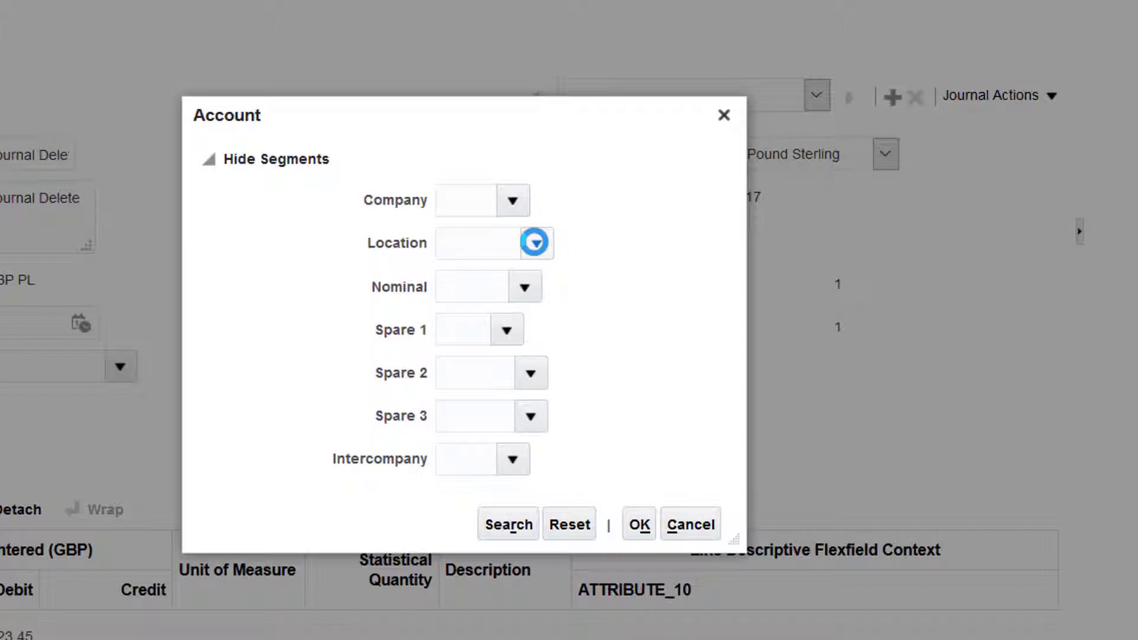
pyautogui.click(536, 245)
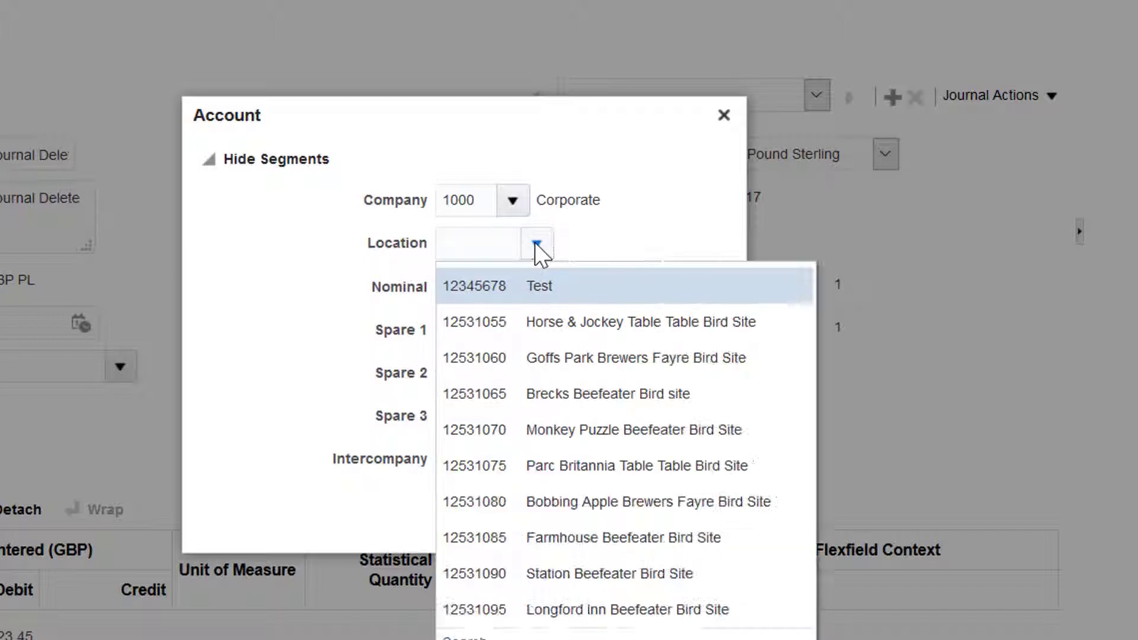
pyautogui.click(522, 363)
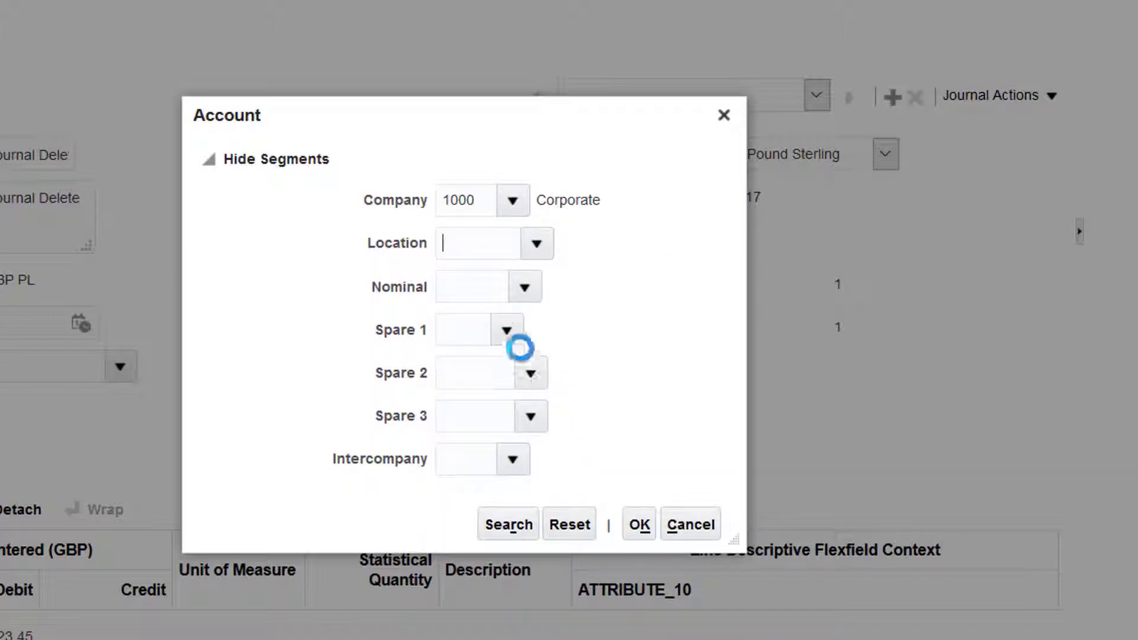
pyautogui.click(525, 294)
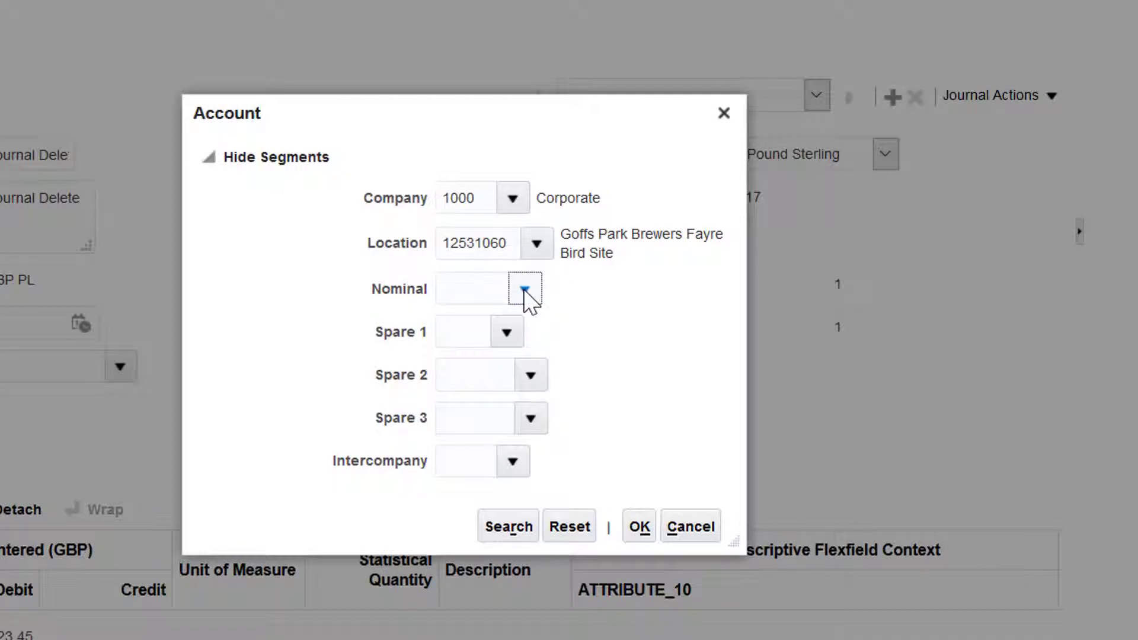
pyautogui.click(506, 327)
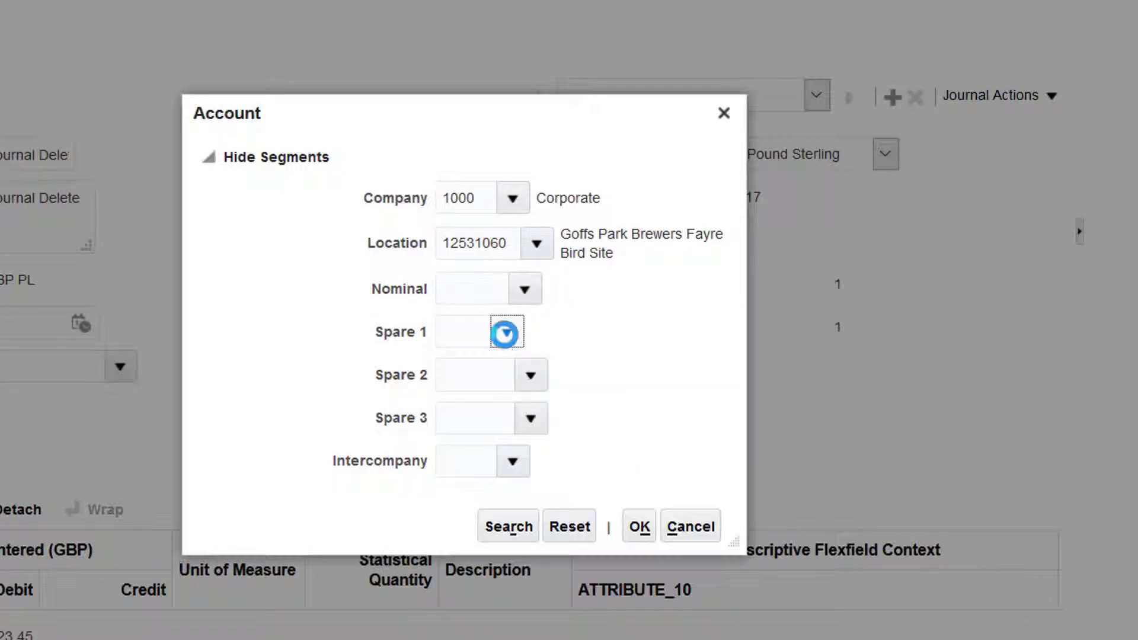
# Complete line 2's account with the defaults: Spare 1 000, Spare 2 and Spare 3 0000000, Intercompany 0000, and accept it.
pyautogui.click(506, 334)
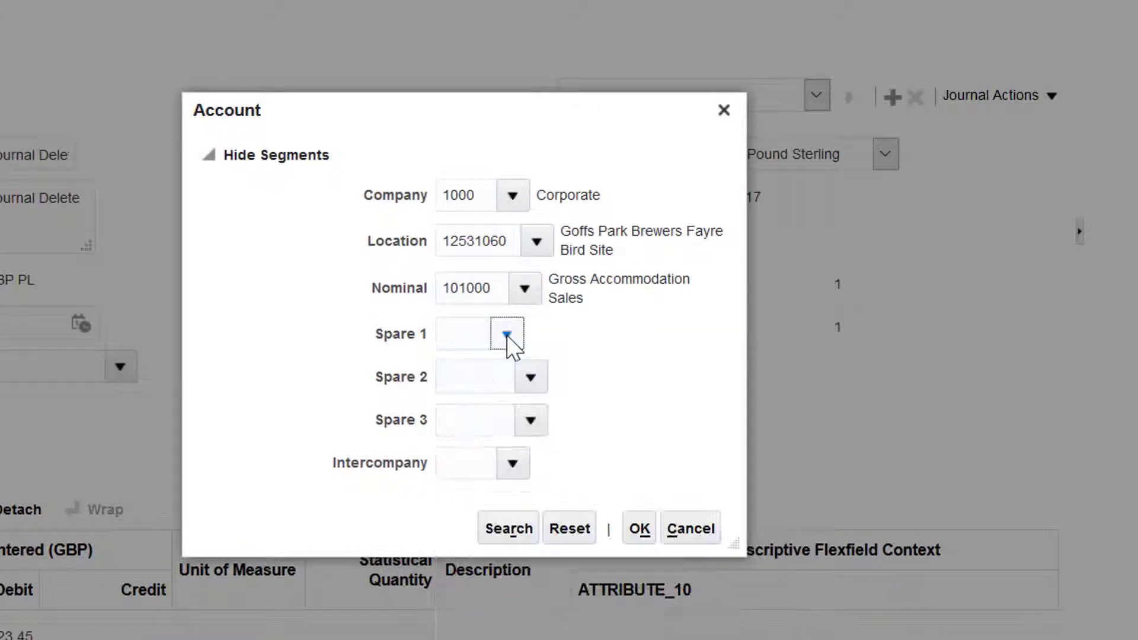
pyautogui.click(507, 336)
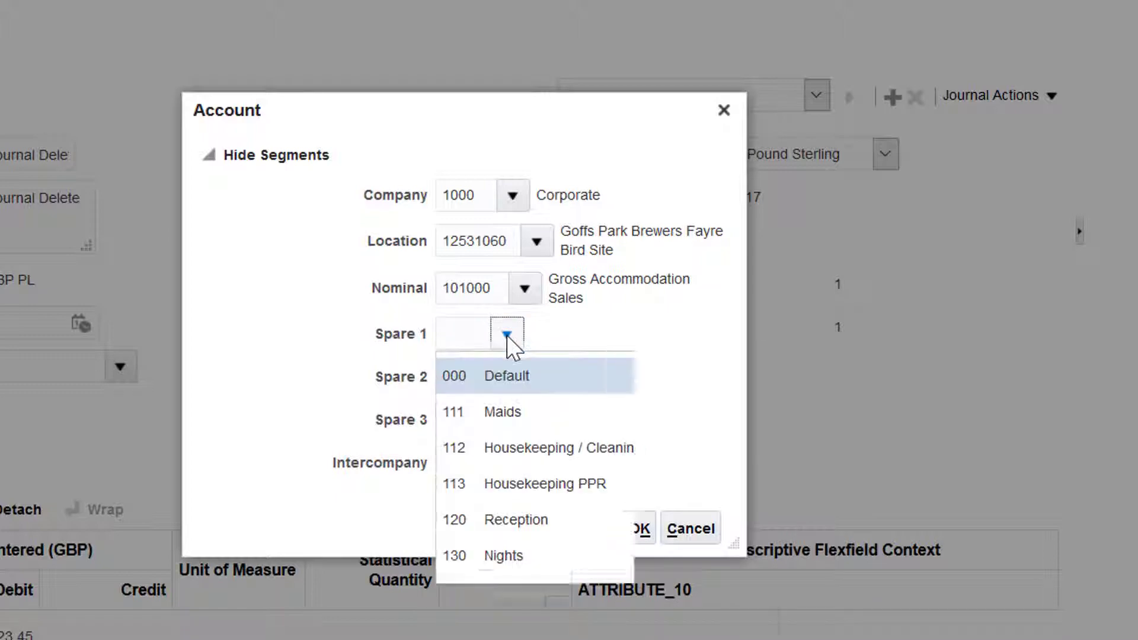
pyautogui.click(502, 377)
pyautogui.click(531, 378)
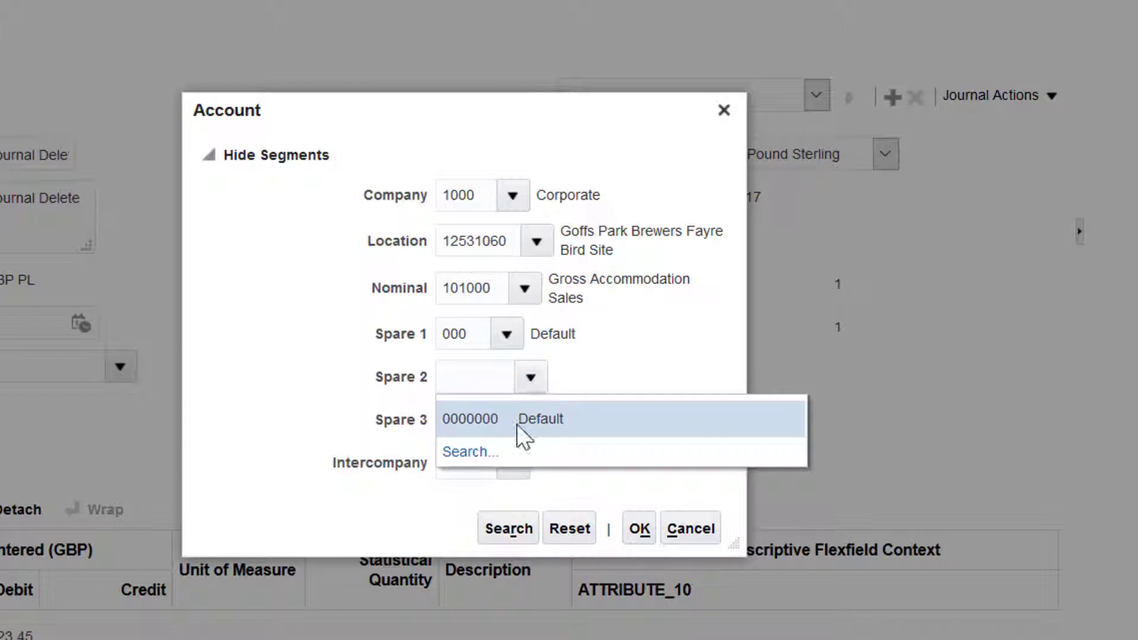
pyautogui.click(522, 421)
pyautogui.click(531, 419)
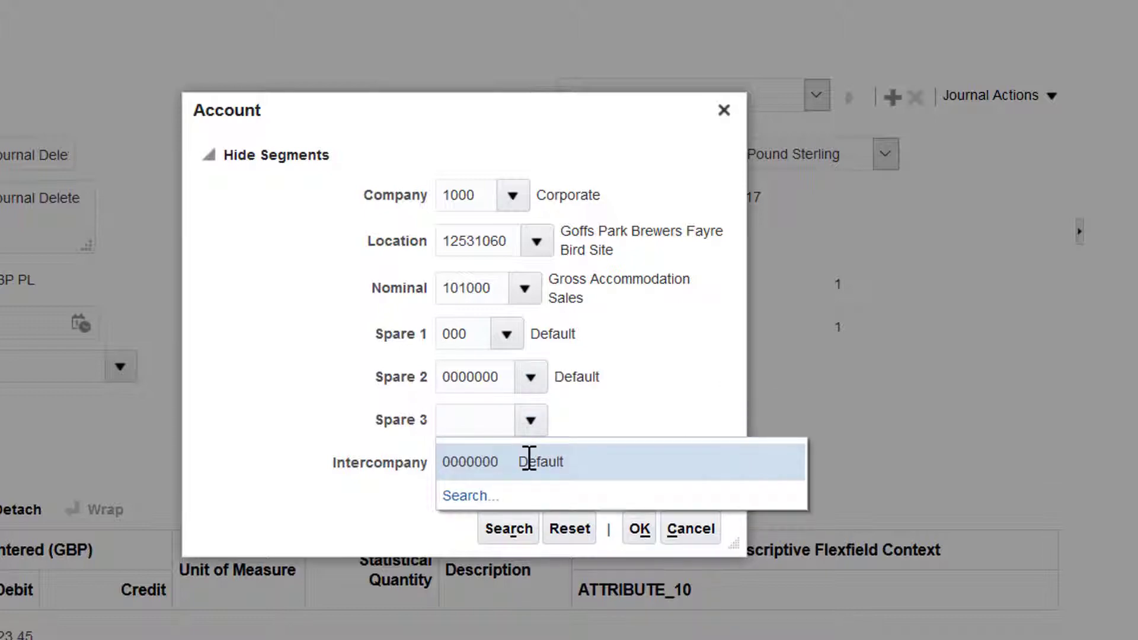
pyautogui.click(529, 461)
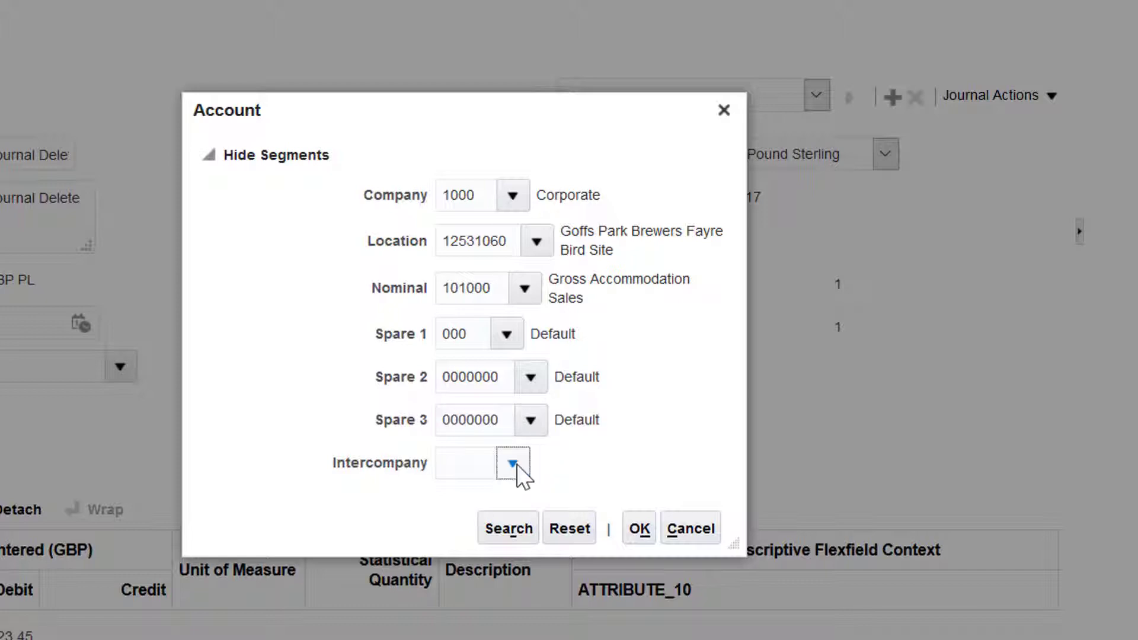
pyautogui.click(513, 464)
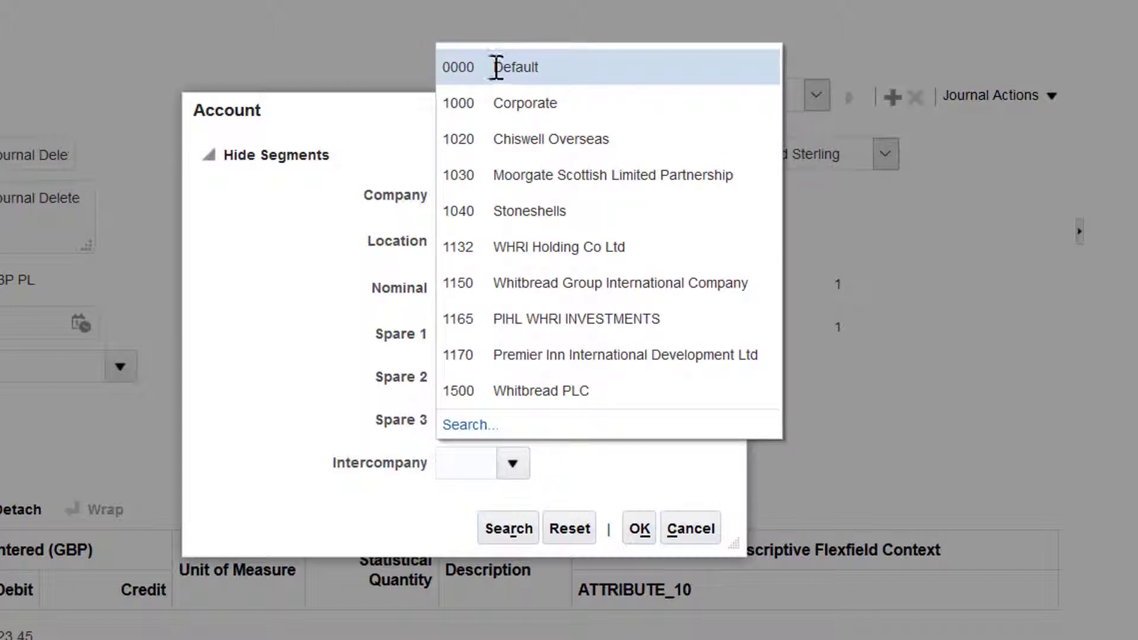
pyautogui.click(496, 67)
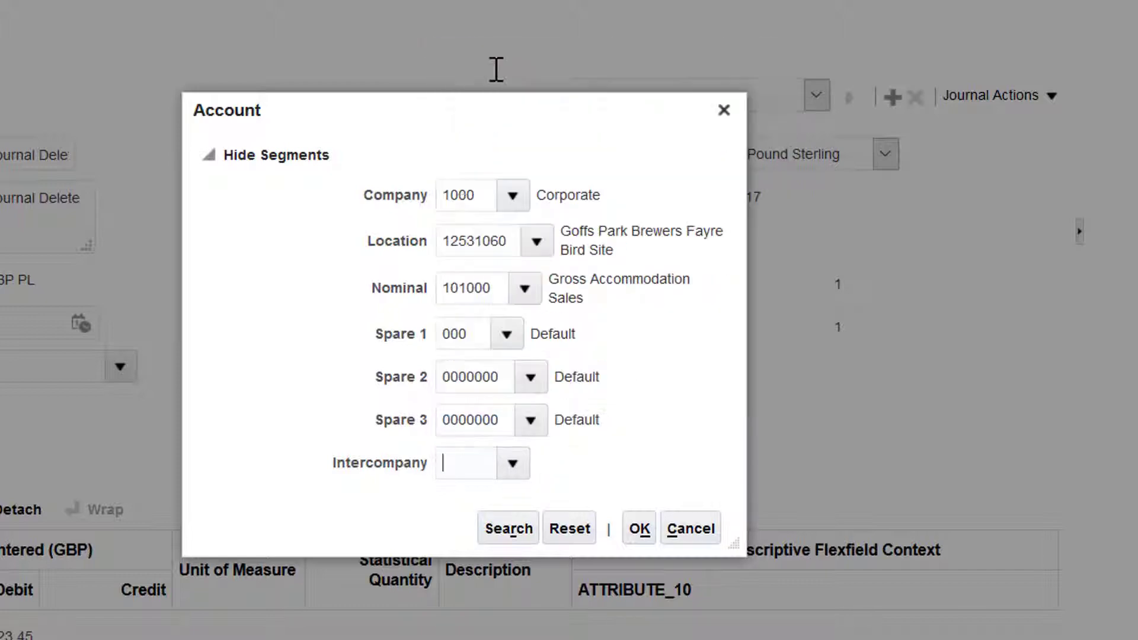
pyautogui.click(641, 534)
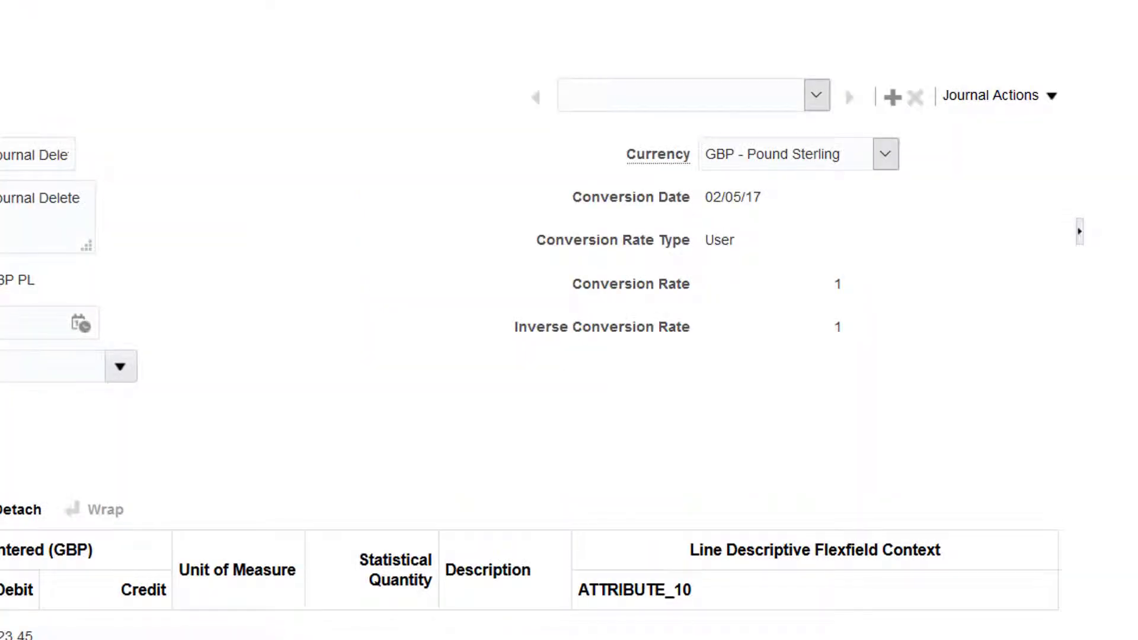
# Enter a credit of 123.45 on journal line 2.
pyautogui.click(501, 572)
pyautogui.write('1')
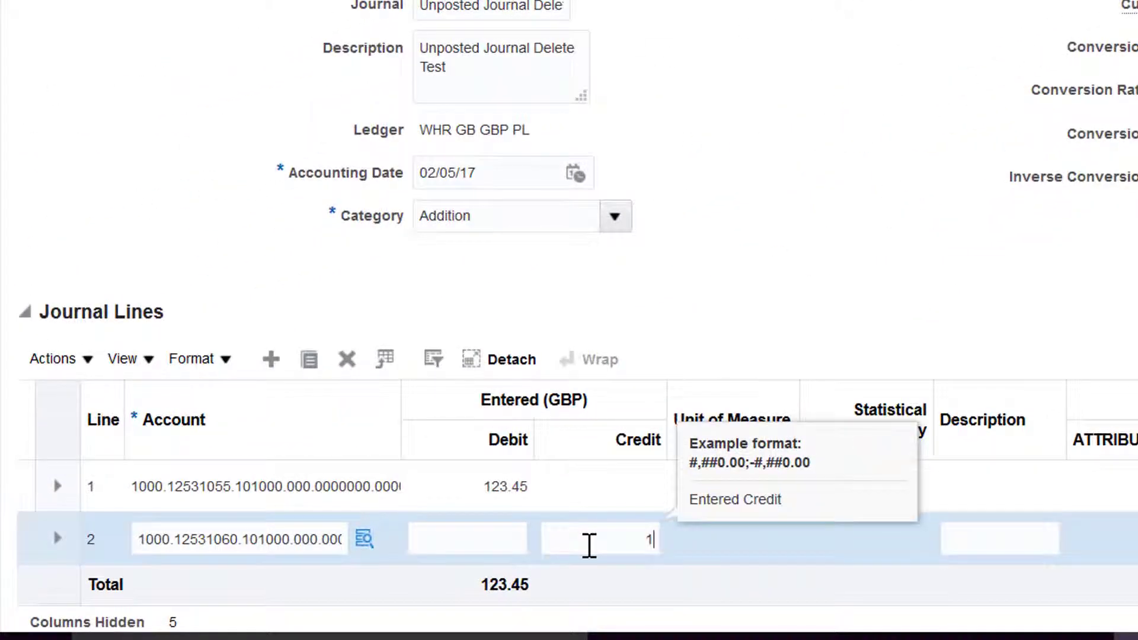
pyautogui.write('23.45')
pyautogui.press('Tab')
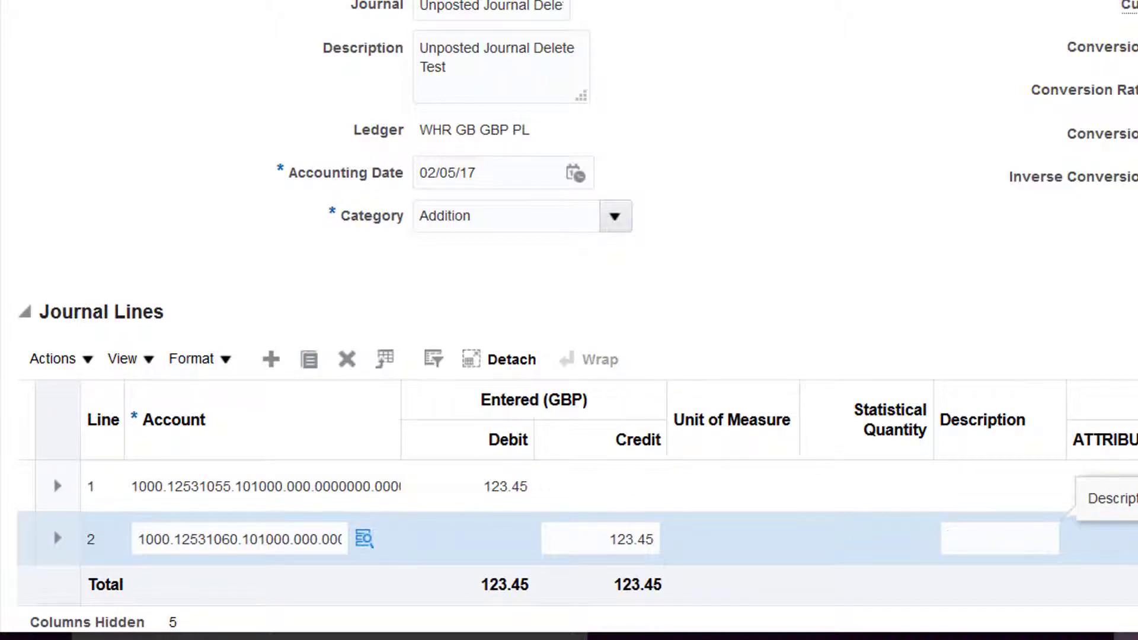
# Save the journal and mark it as complete without posting it, checking its completion status and batch status.
pyautogui.scroll(5, 570, 320)
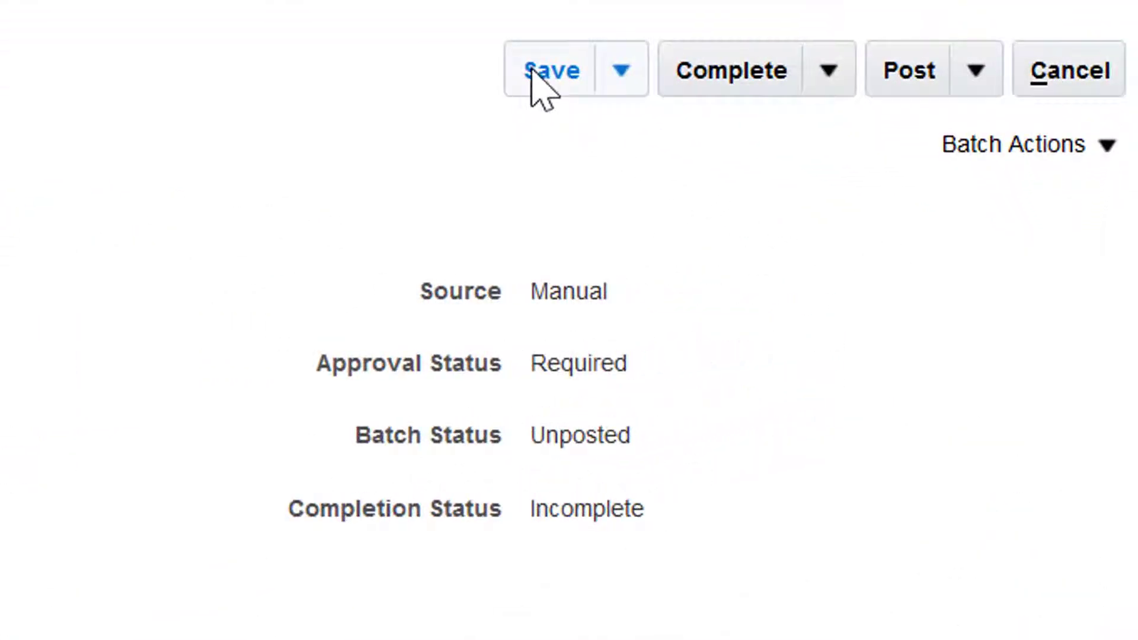
pyautogui.click(534, 71)
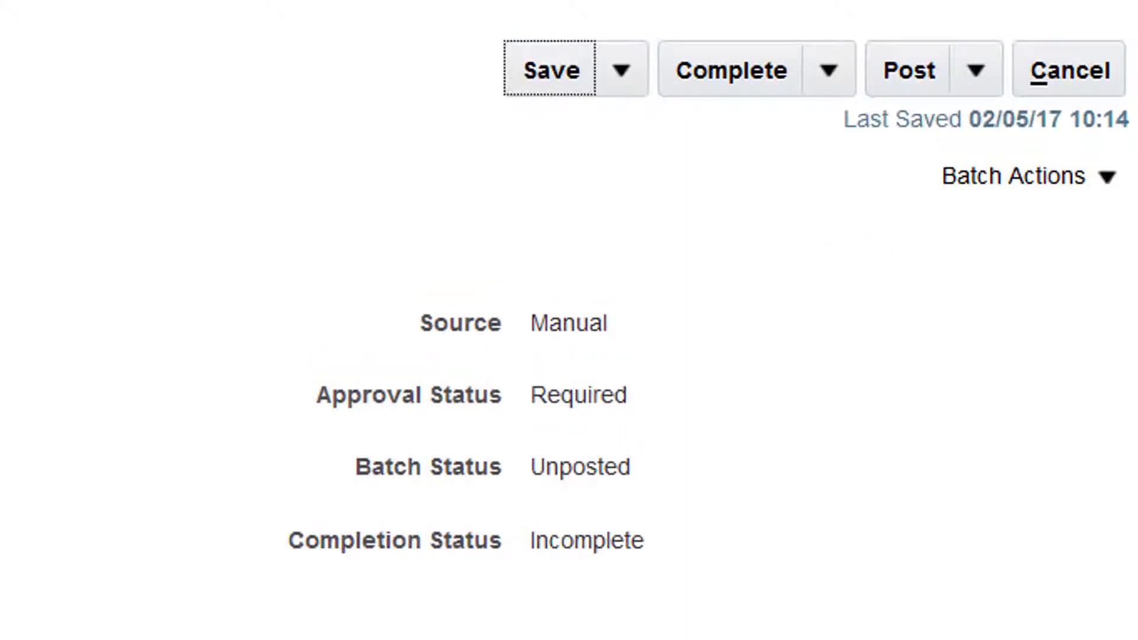
pyautogui.click(732, 83)
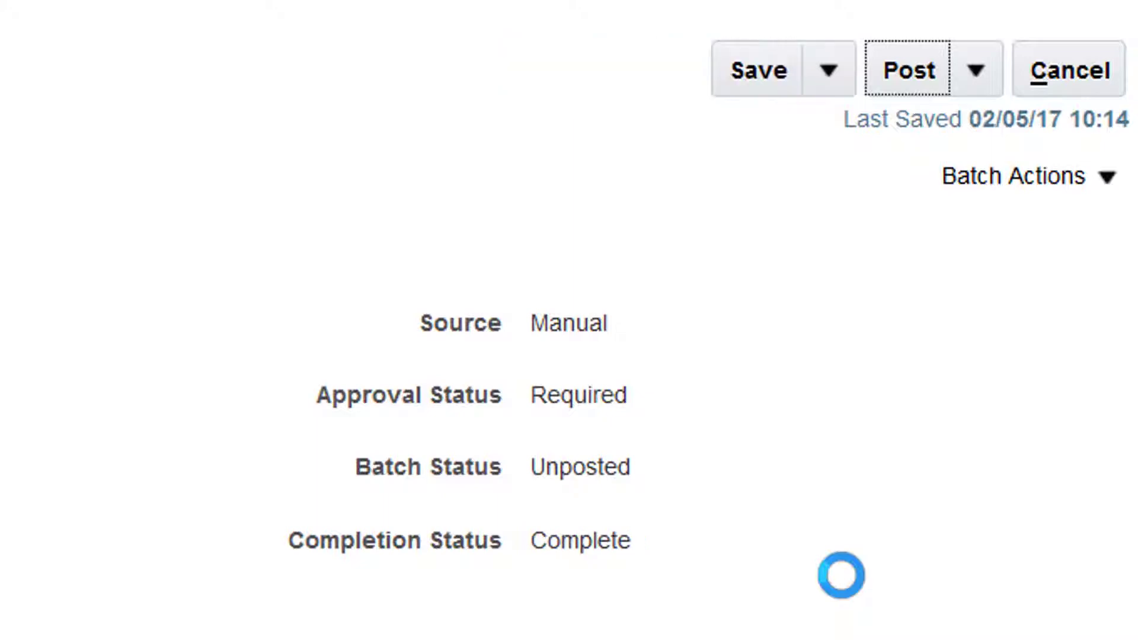
pyautogui.moveTo(632, 545); pyautogui.dragTo(270, 541)
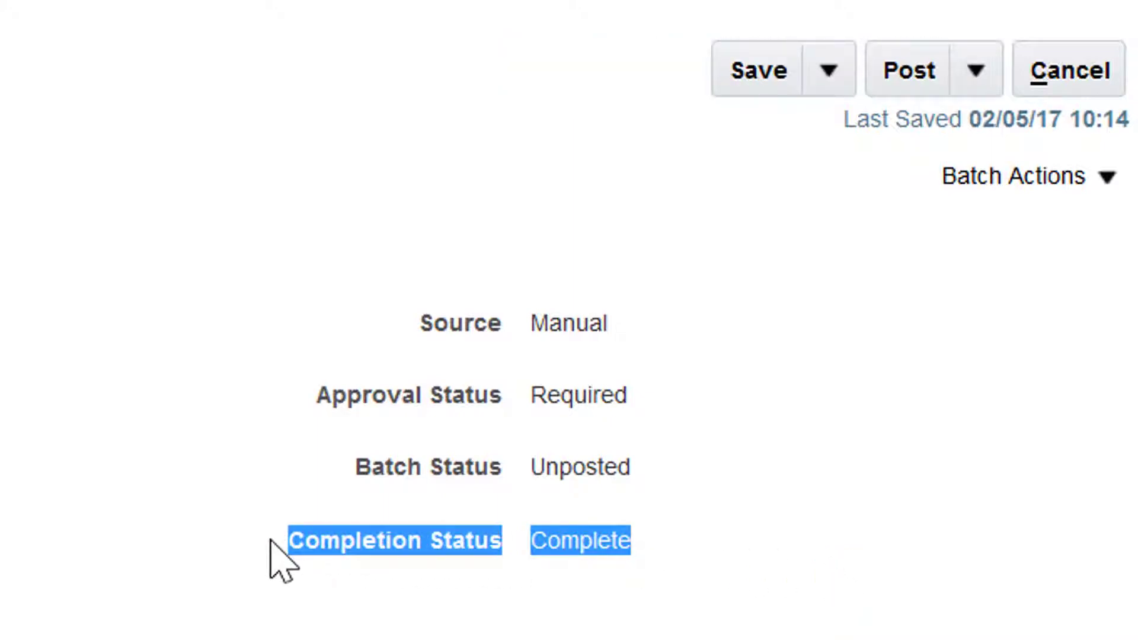
pyautogui.moveTo(648, 475); pyautogui.dragTo(235, 455)
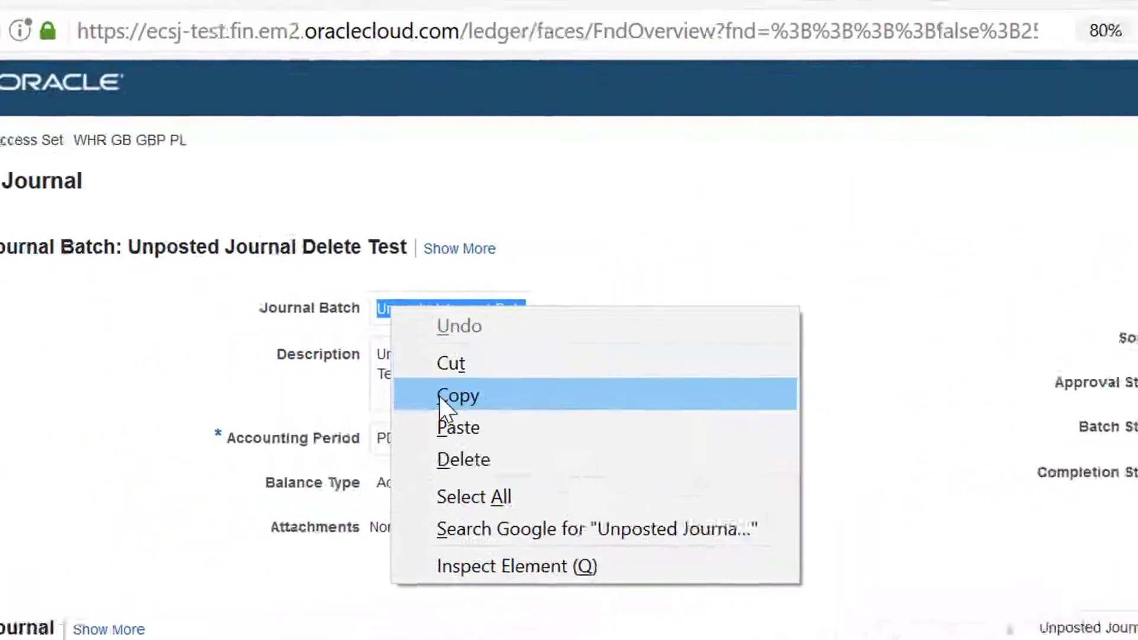
# Copy the journal batch name and leave the journal editing page.
pyautogui.click(449, 396)
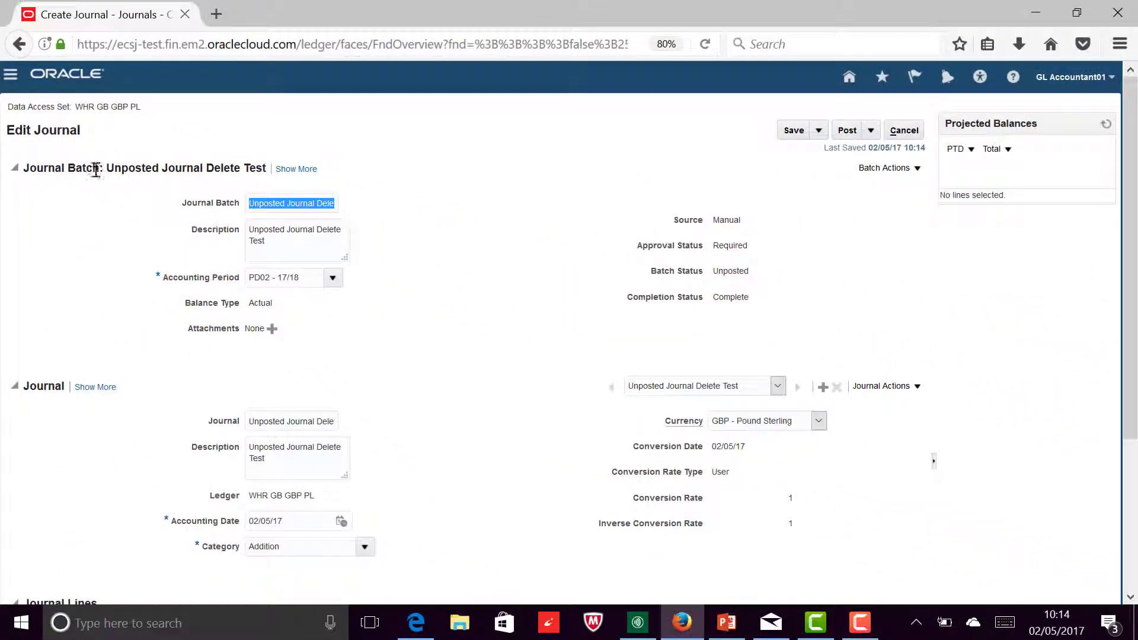
pyautogui.click(464, 210)
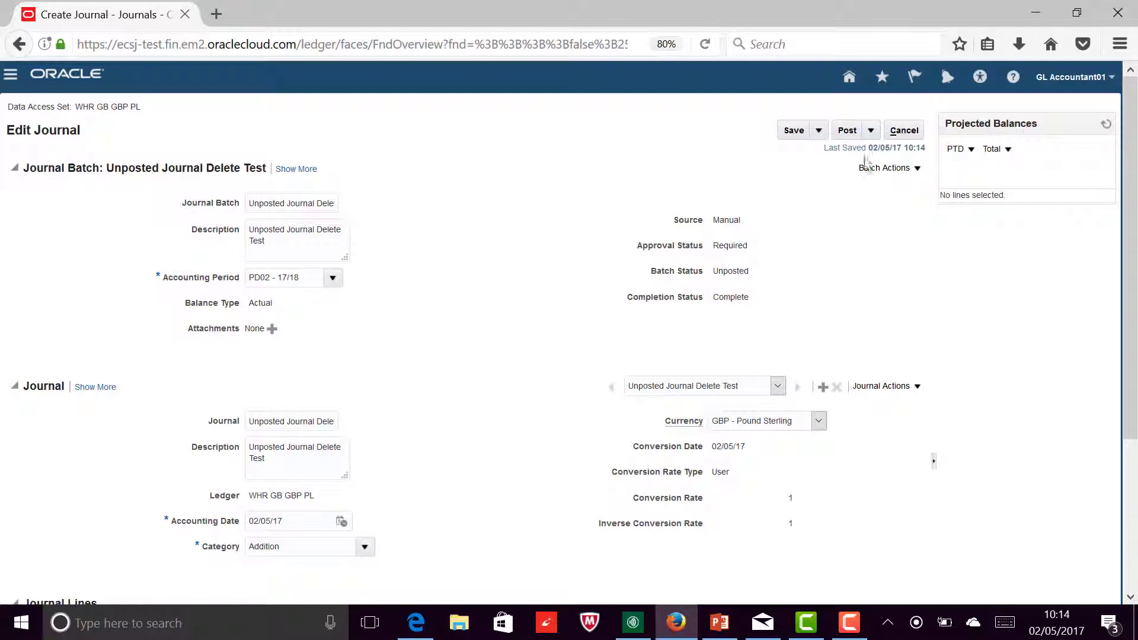
pyautogui.click(914, 128)
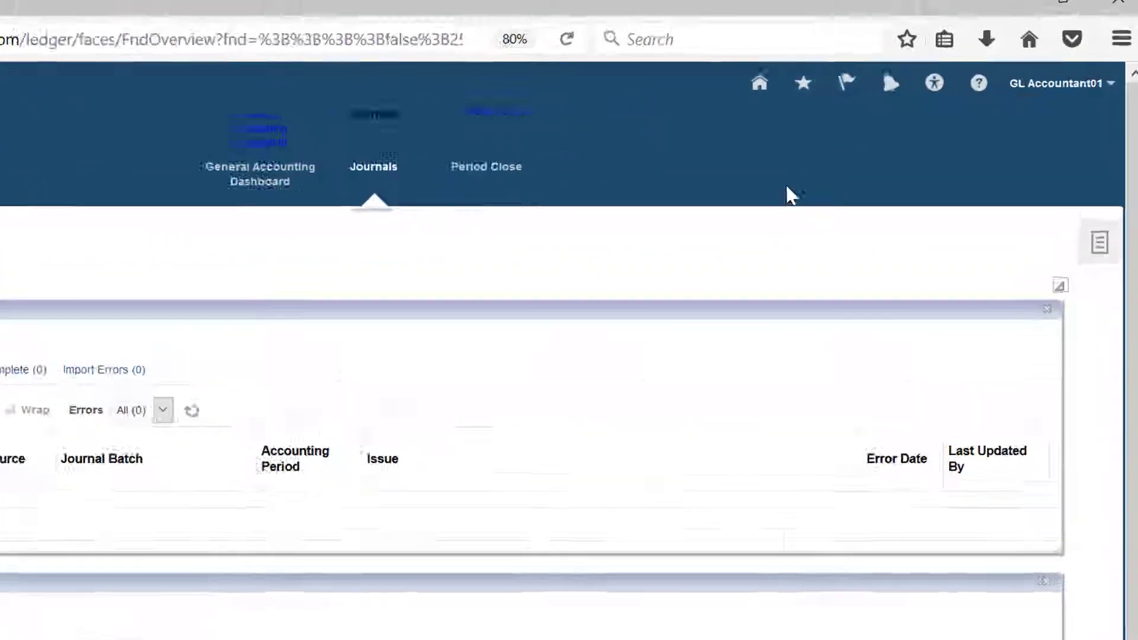
# Return to the home page and open Manage Journals from the Journals work area of General Accounting.
pyautogui.click(567, 104)
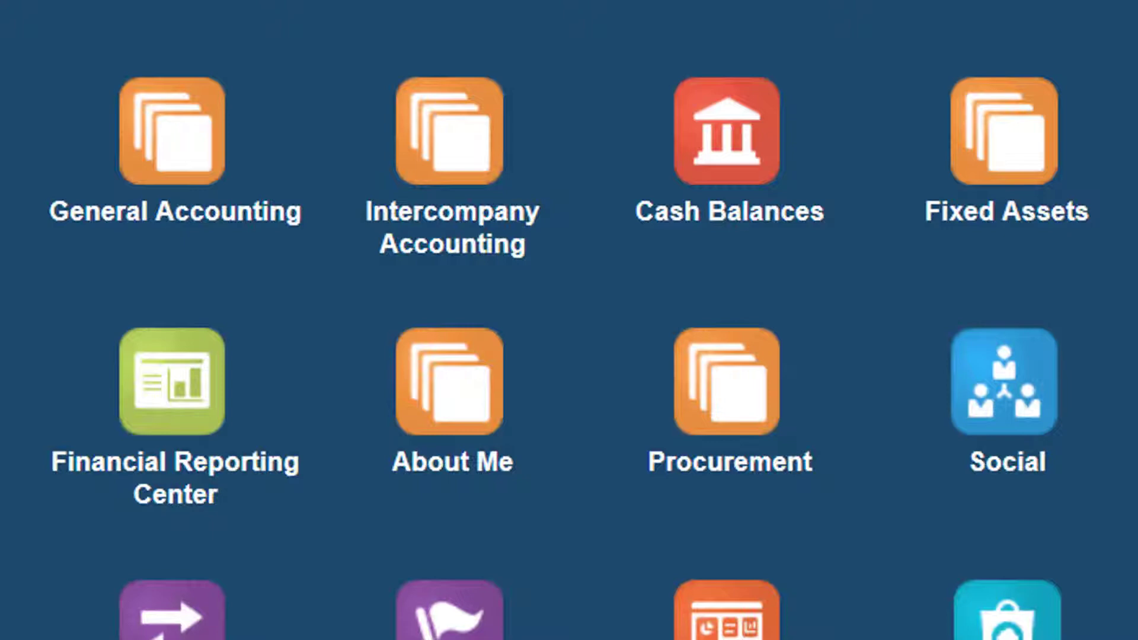
pyautogui.click(166, 163)
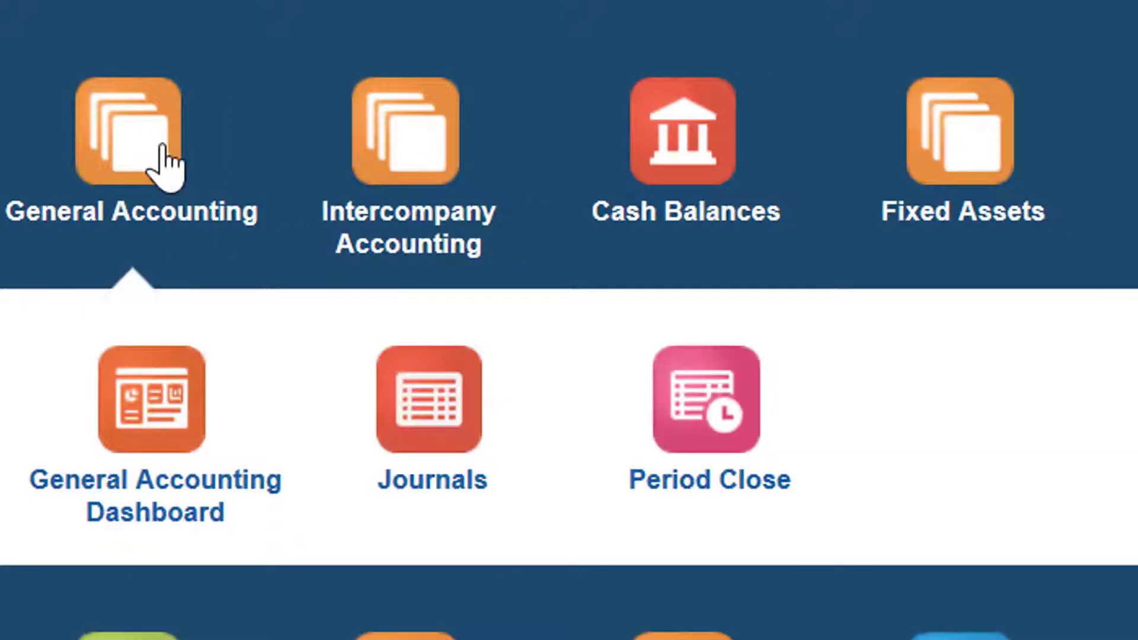
pyautogui.click(442, 454)
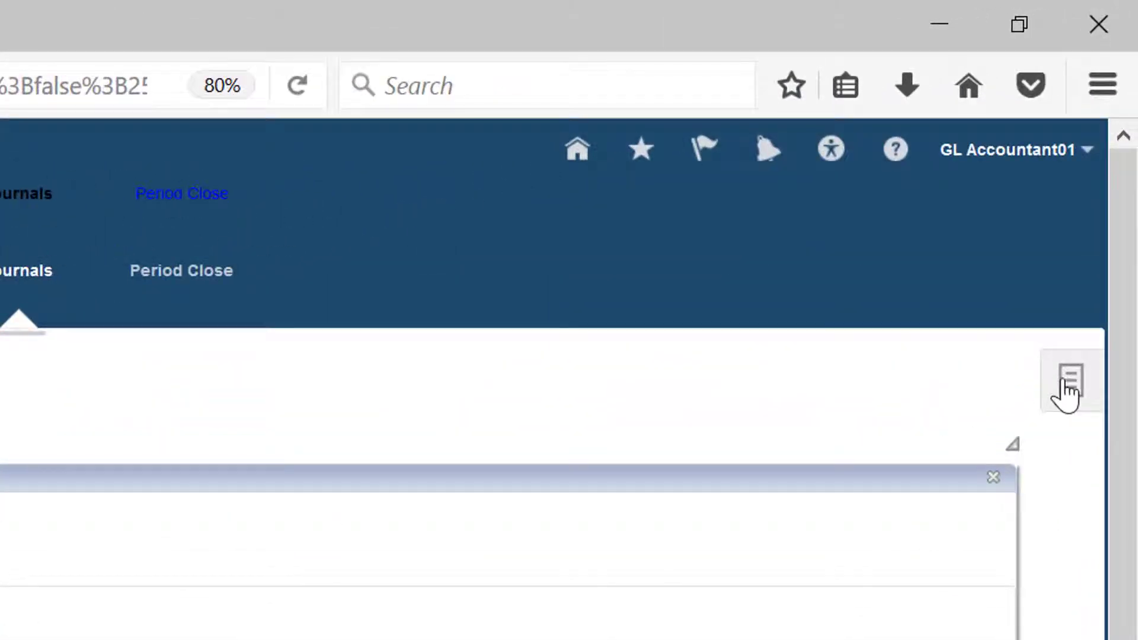
pyautogui.click(1068, 393)
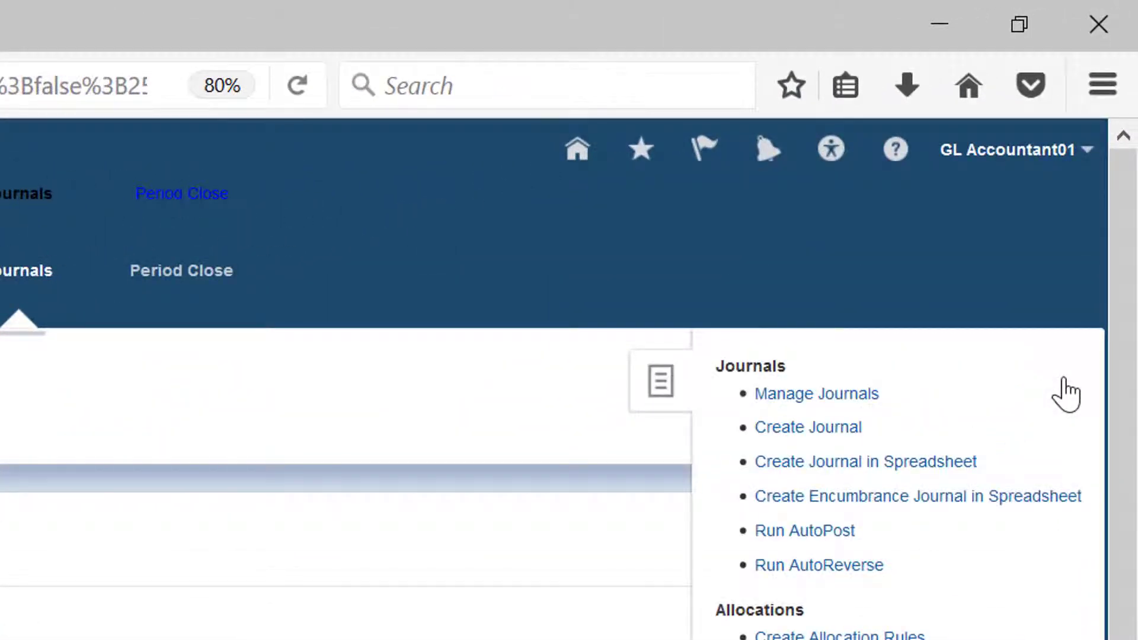
pyautogui.click(813, 396)
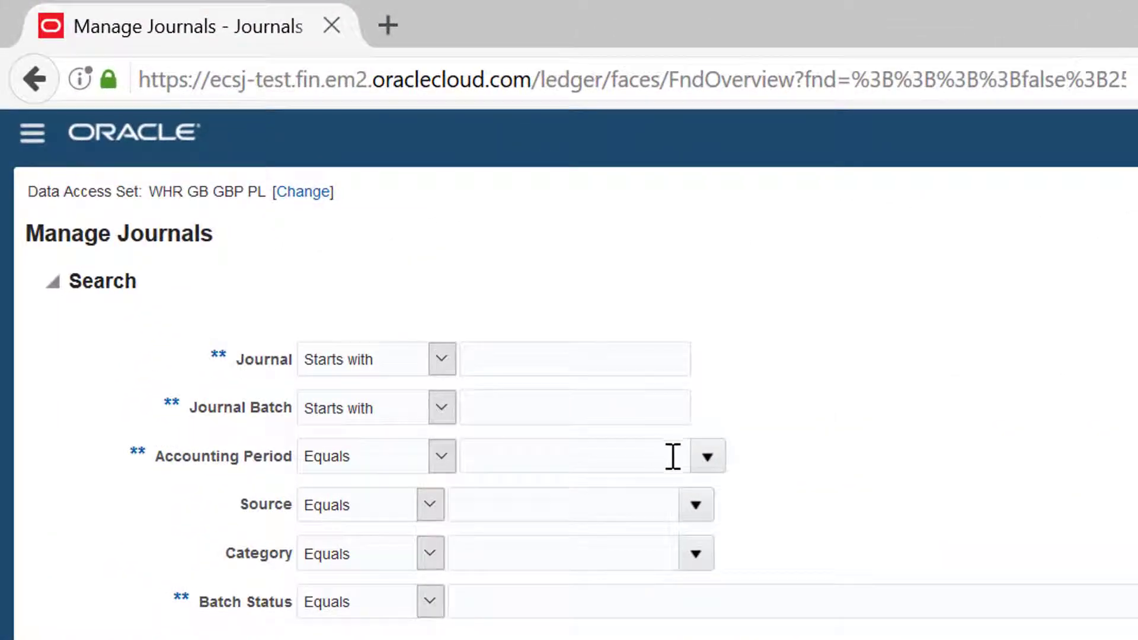
# Set the journal search's accounting period to PD02 - 17/18 and review the required accounting period and batch status criteria.
pyautogui.click(707, 458)
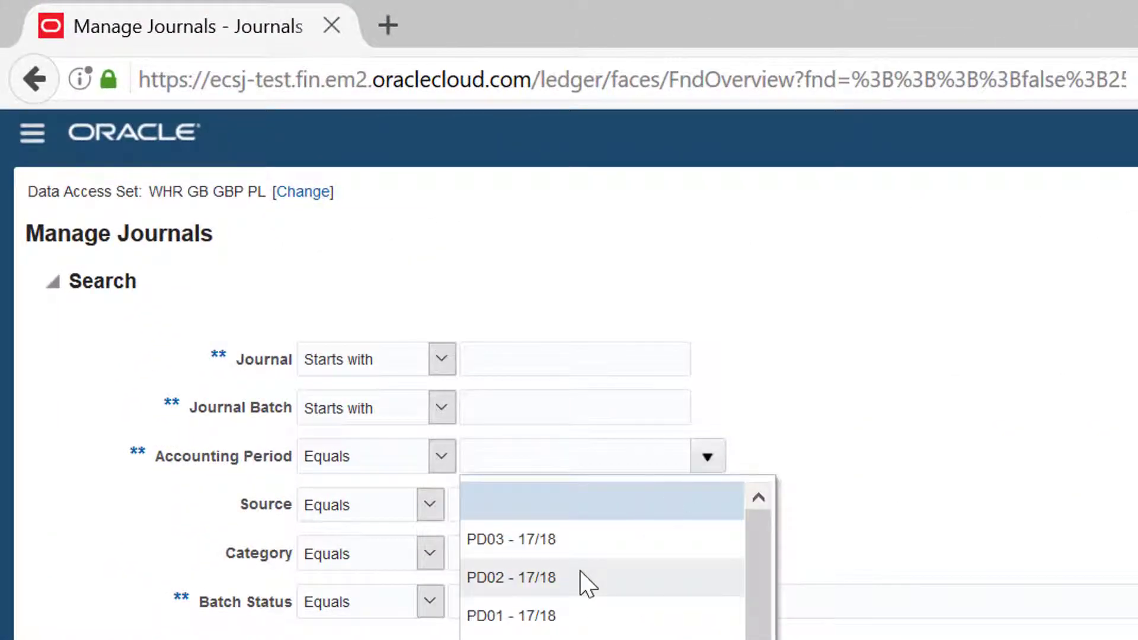
pyautogui.click(581, 576)
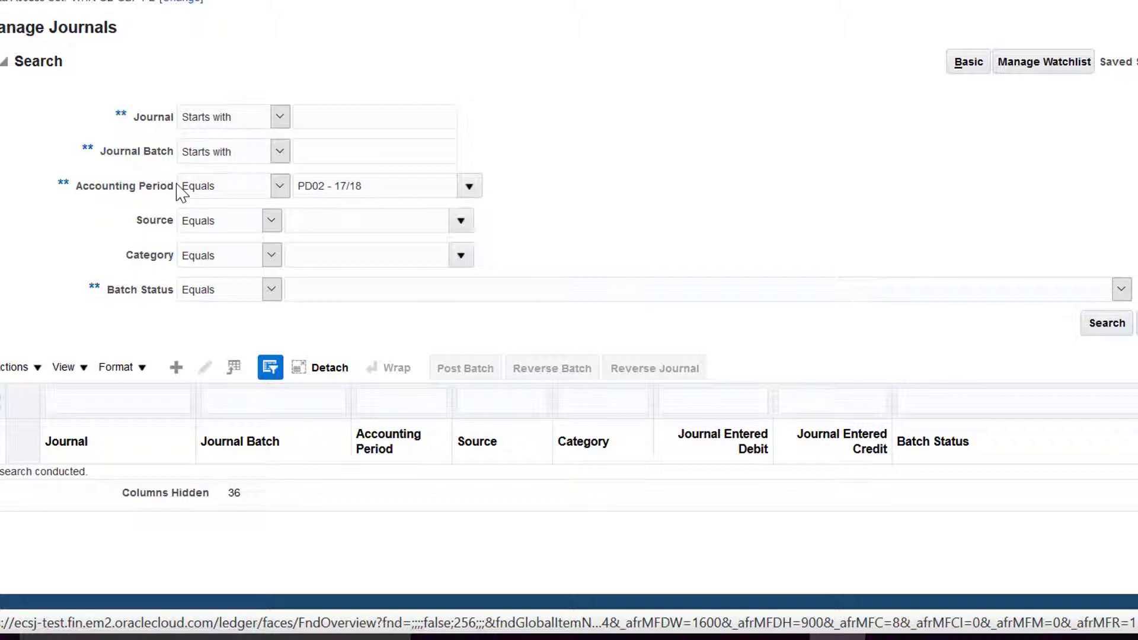
pyautogui.moveTo(177, 185); pyautogui.dragTo(74, 193)
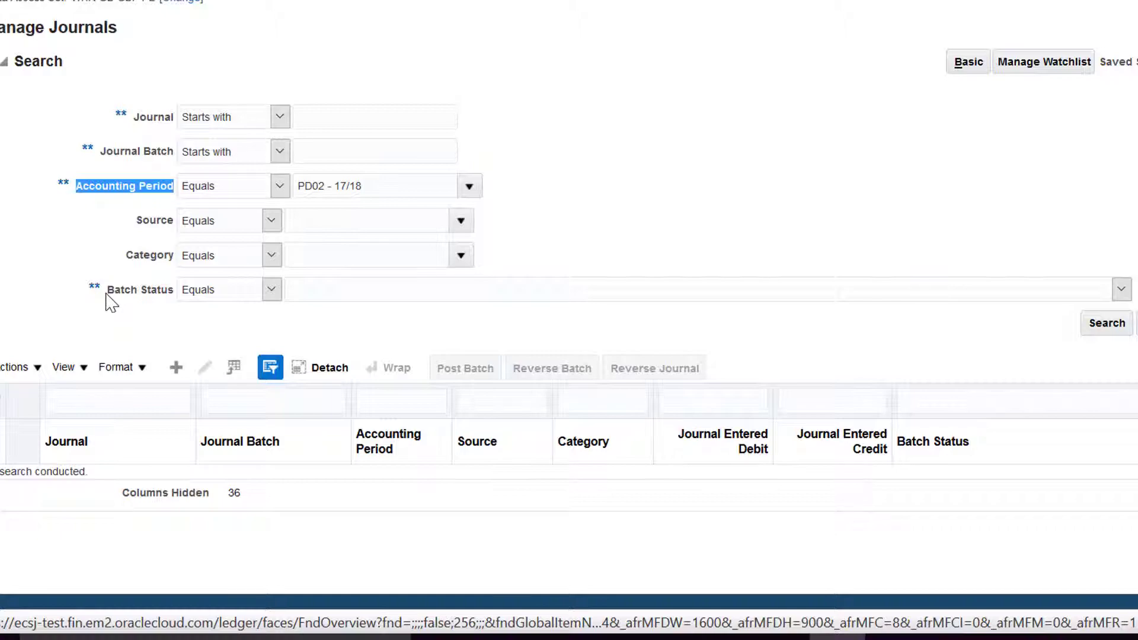
pyautogui.moveTo(106, 294); pyautogui.dragTo(155, 305)
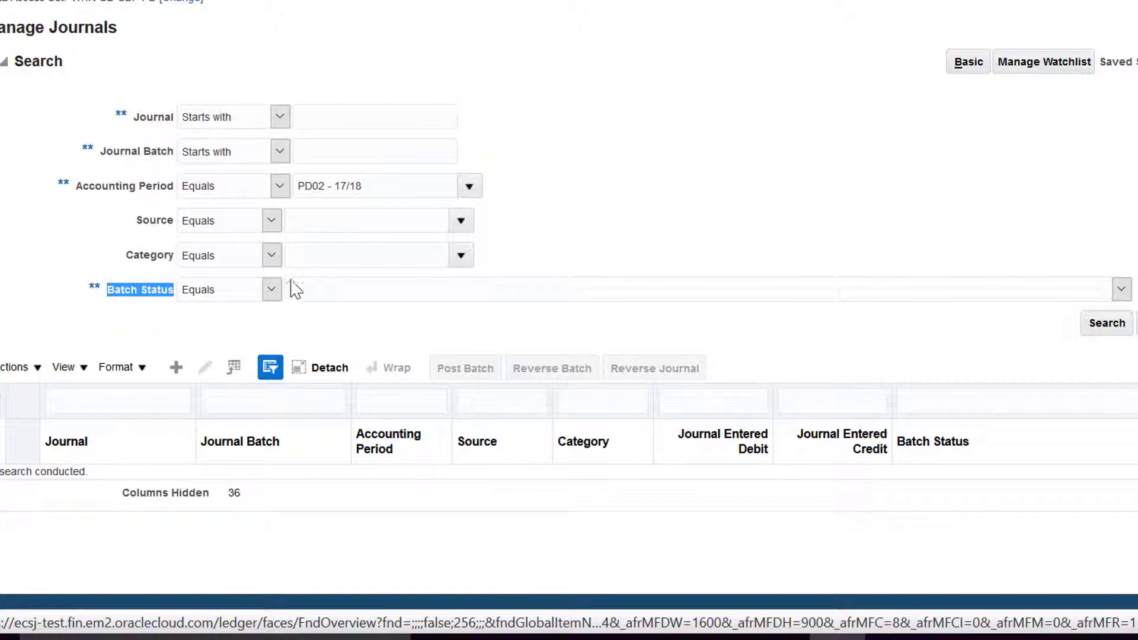
# Set the batch status criterion to Unposted and run the journal search for the chosen accounting period.
pyautogui.click(313, 296)
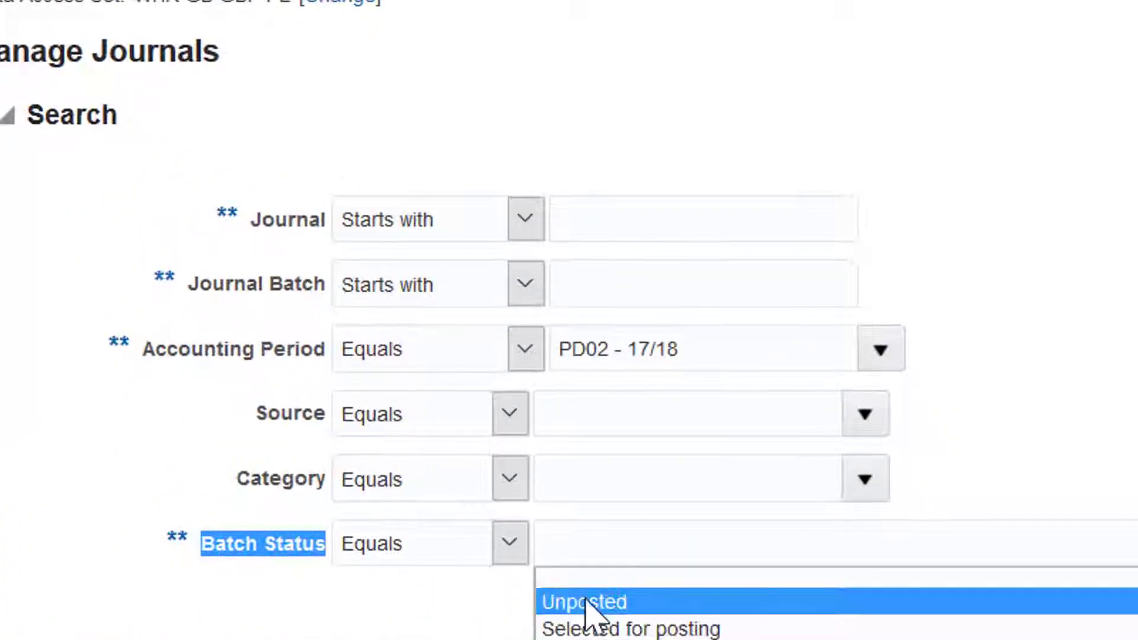
pyautogui.click(586, 602)
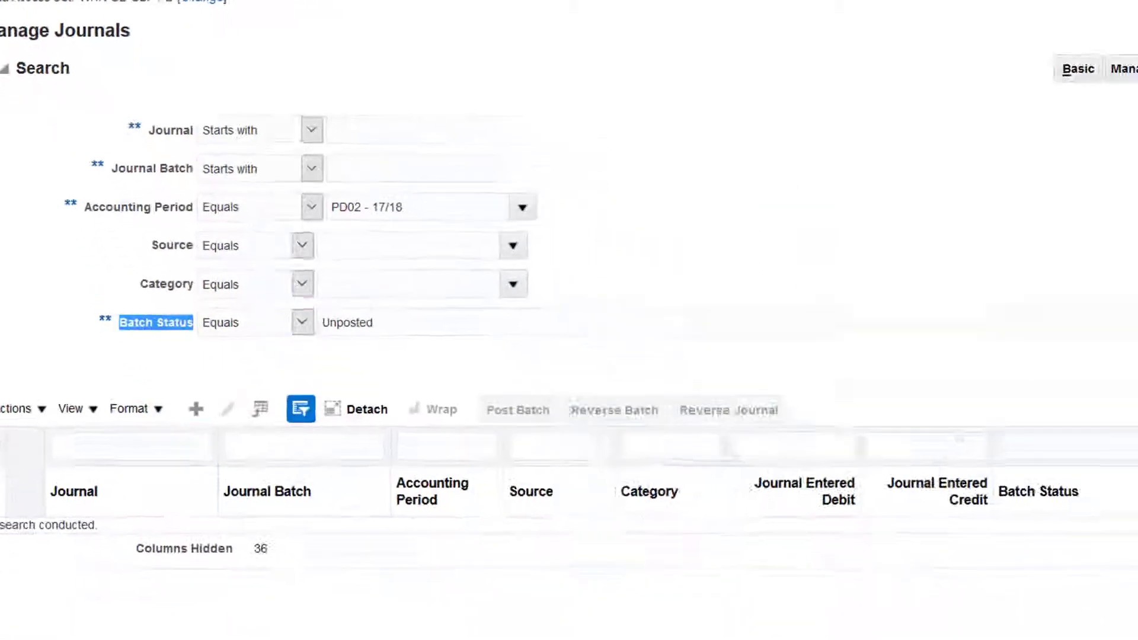
pyautogui.click(1092, 319)
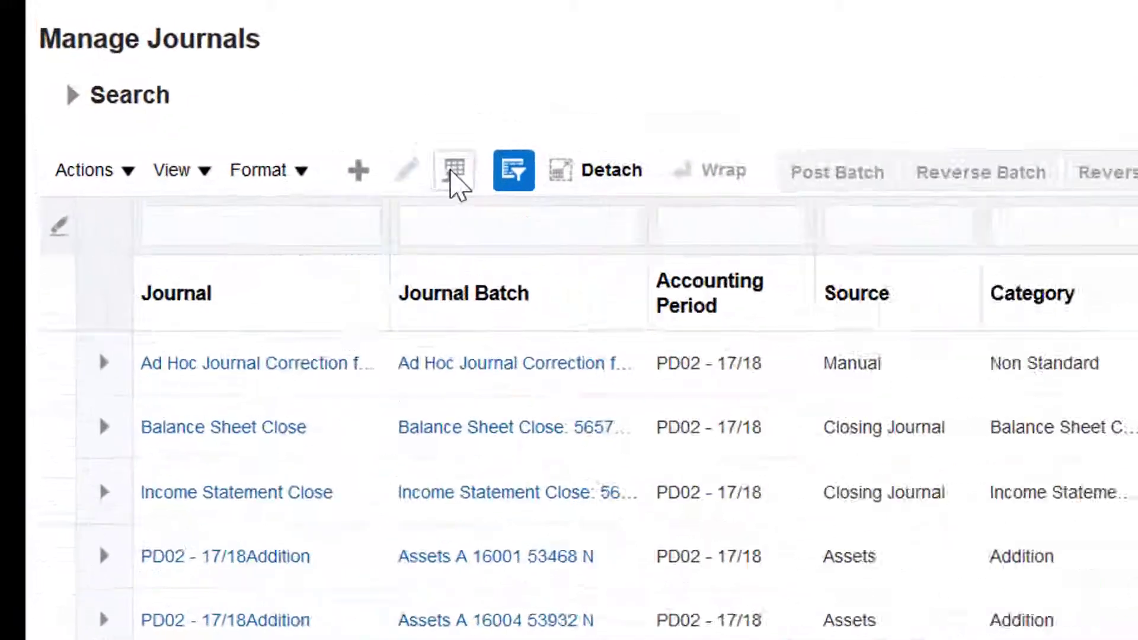
# Export the journal search results, open JournalSearchResults.xls in Microsoft Excel despite the format warning, and enable editing.
pyautogui.click(591, 226)
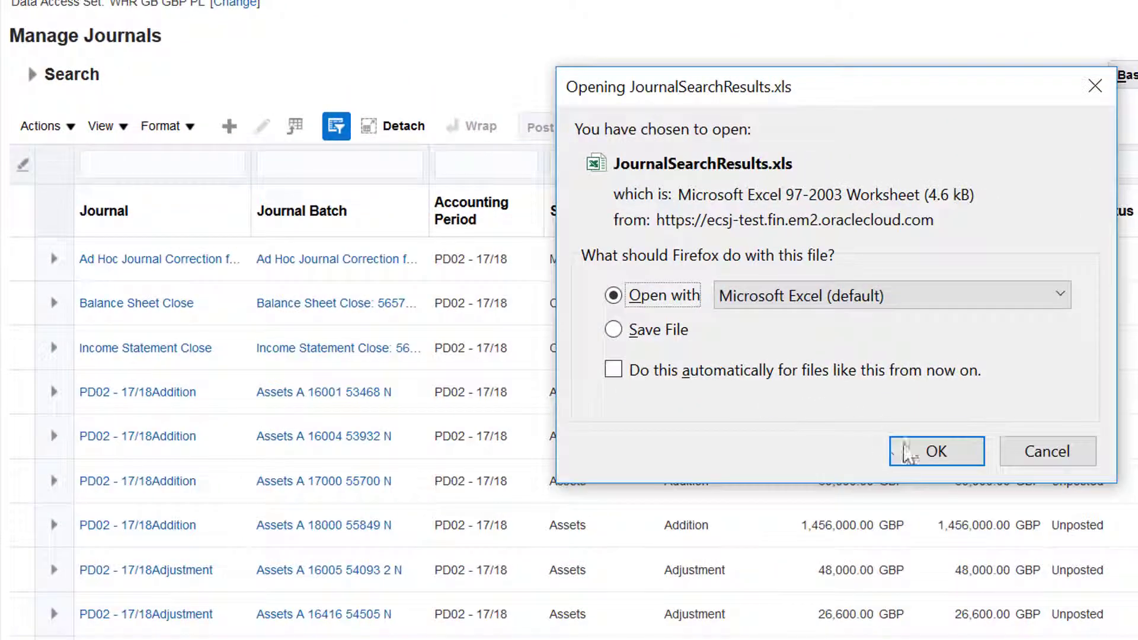
pyautogui.click(910, 454)
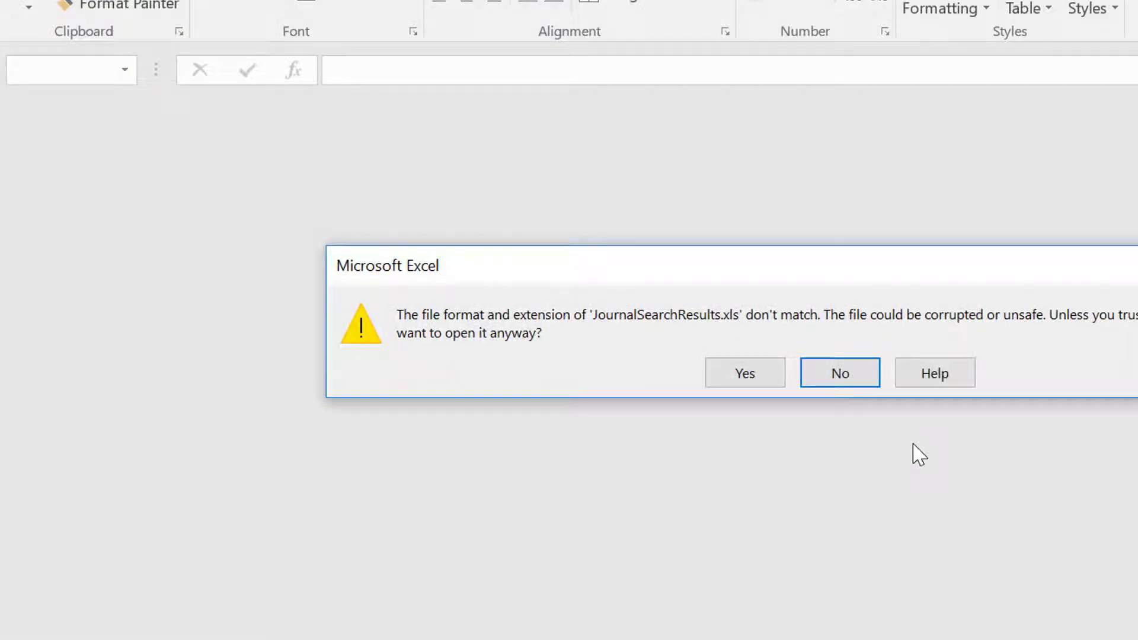
pyautogui.click(720, 372)
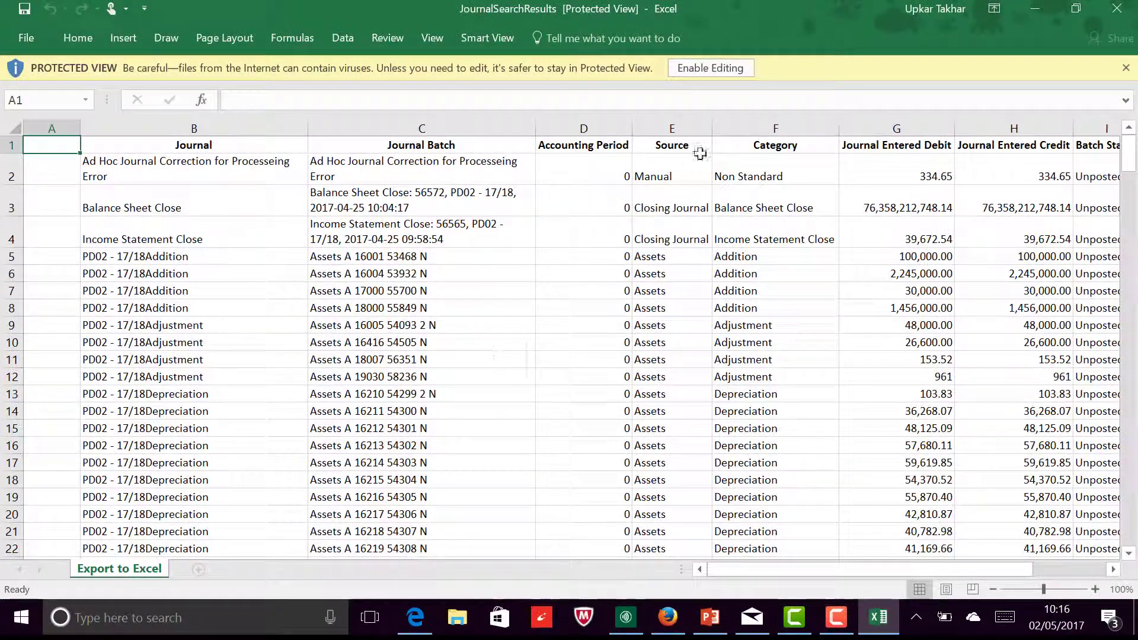
pyautogui.click(704, 69)
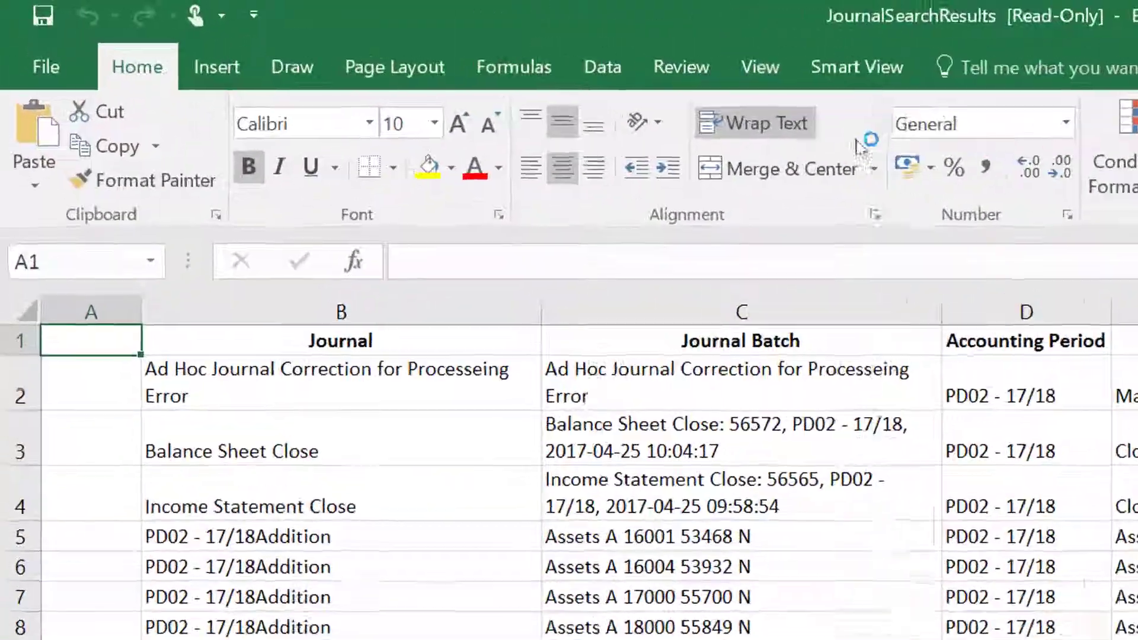
# Examine the Batch Status column of the exported journal list and return to the start of the second row.
pyautogui.click(983, 406)
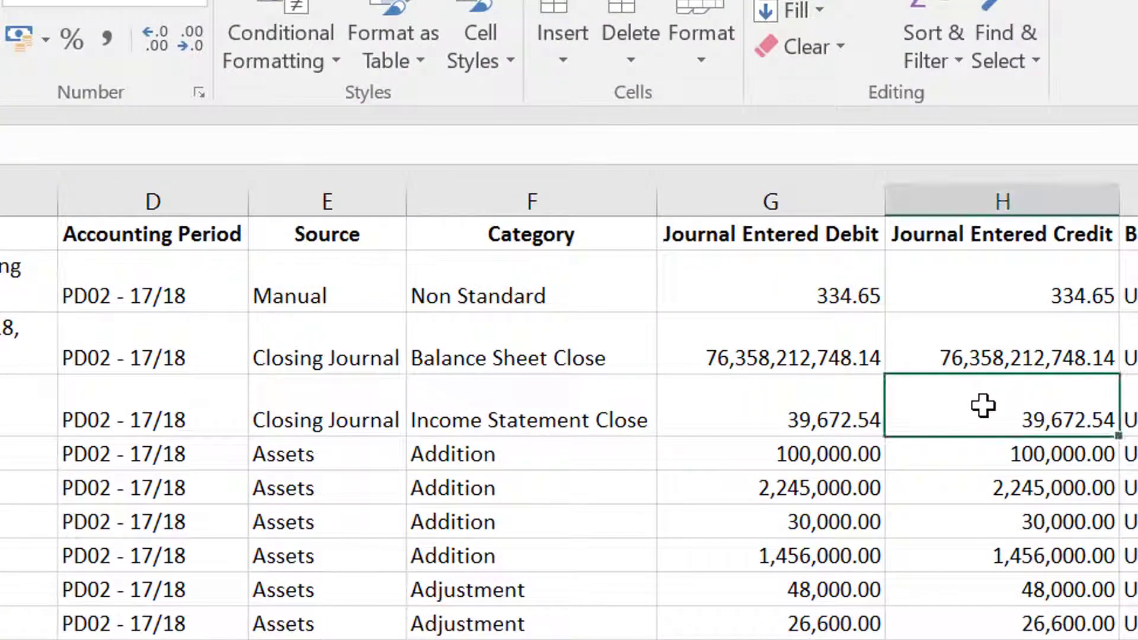
pyautogui.press('Right')
pyautogui.press('Right')
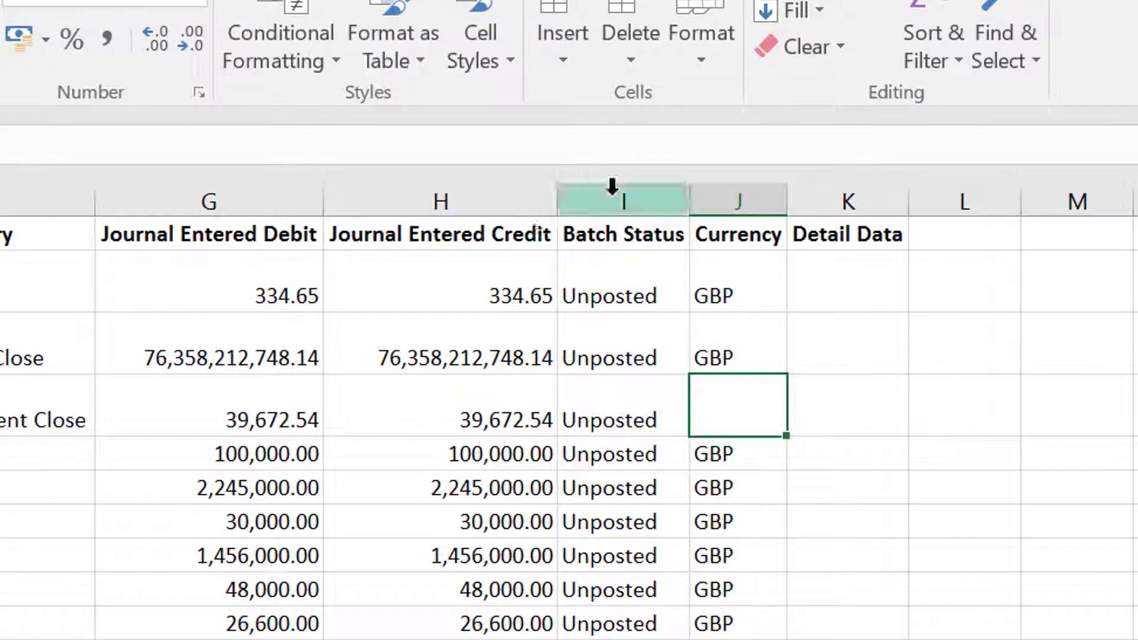
pyautogui.click(613, 193)
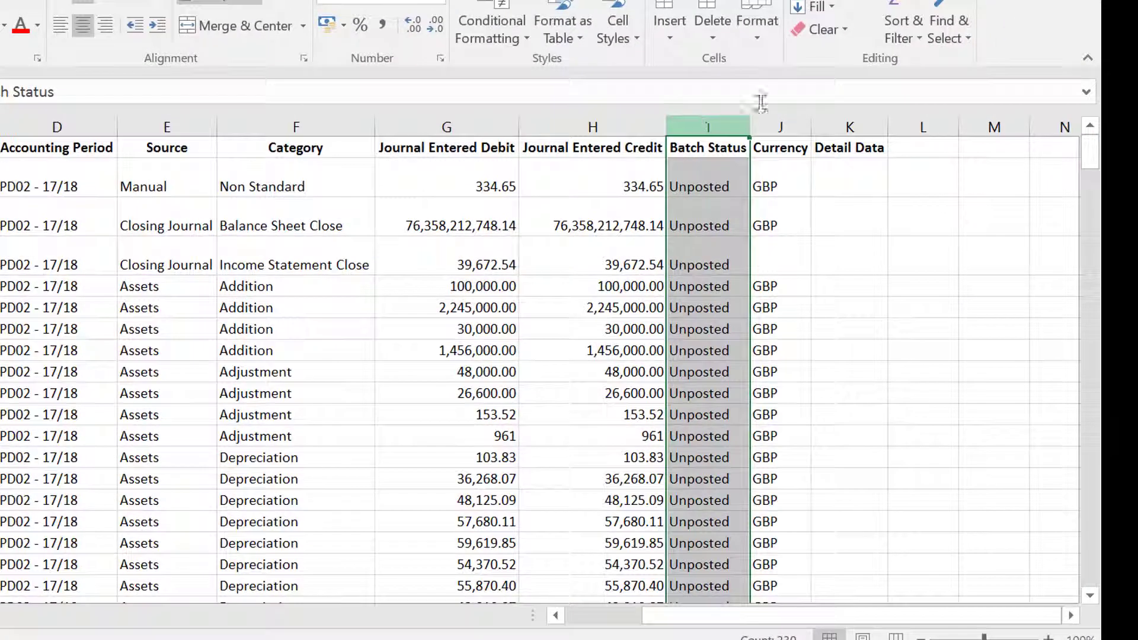
pyautogui.click(690, 173)
pyautogui.press('Left')
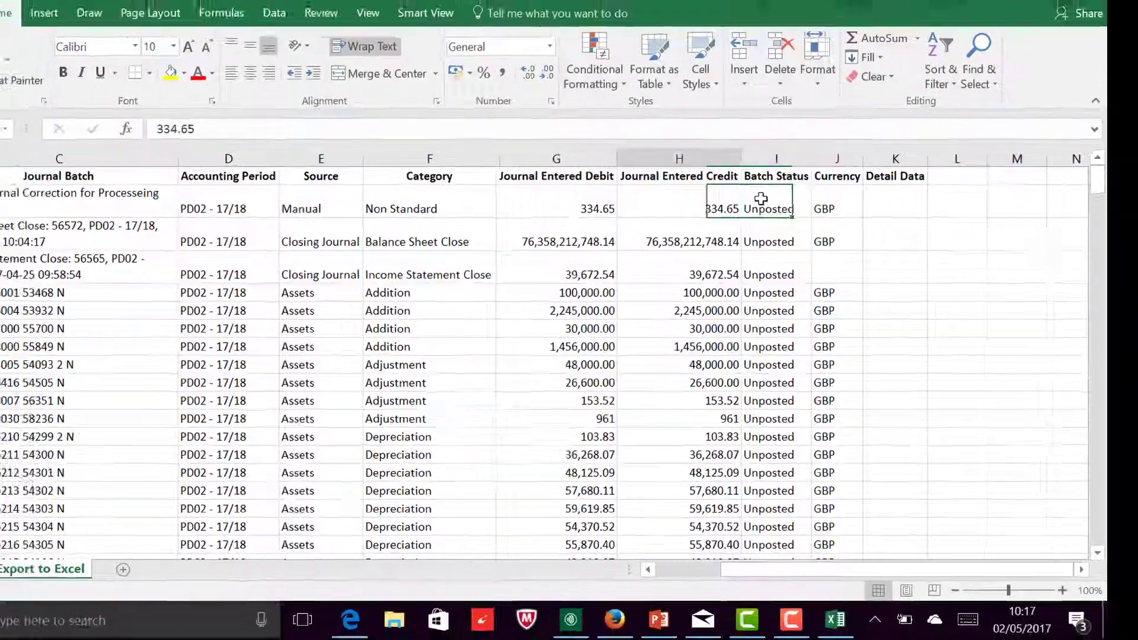
pyautogui.press('Left')
pyautogui.press('Home')
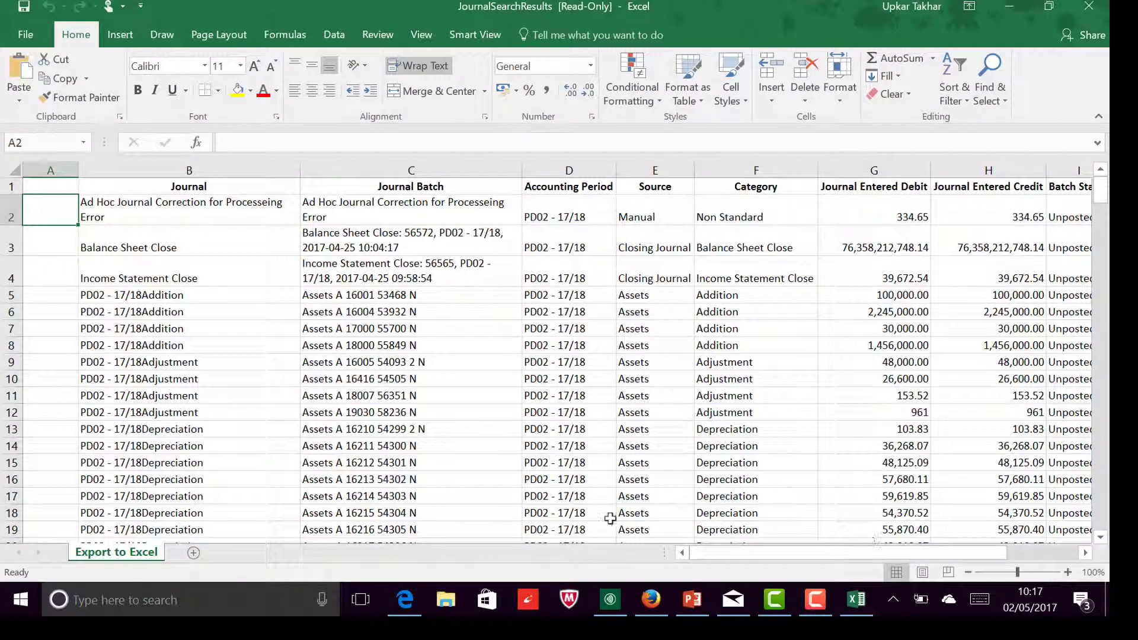
# Switch back to Oracle in Firefox, close the journal search results and reopen Manage Journals with blank criteria.
pyautogui.hotkey('alt', 'Tab')
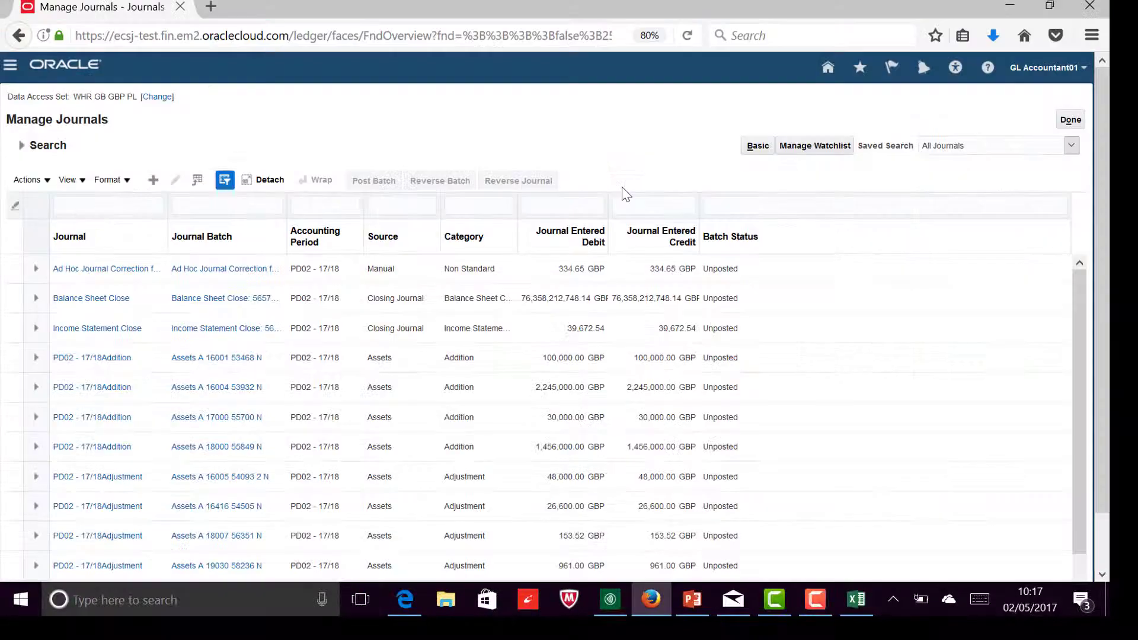
pyautogui.click(1075, 121)
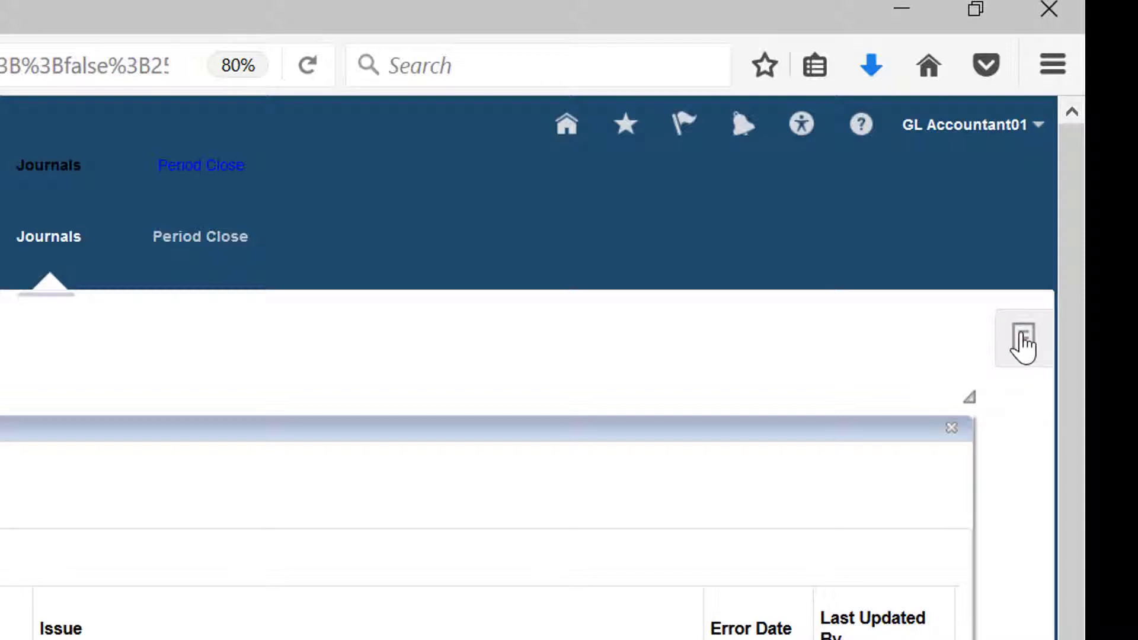
pyautogui.click(1024, 343)
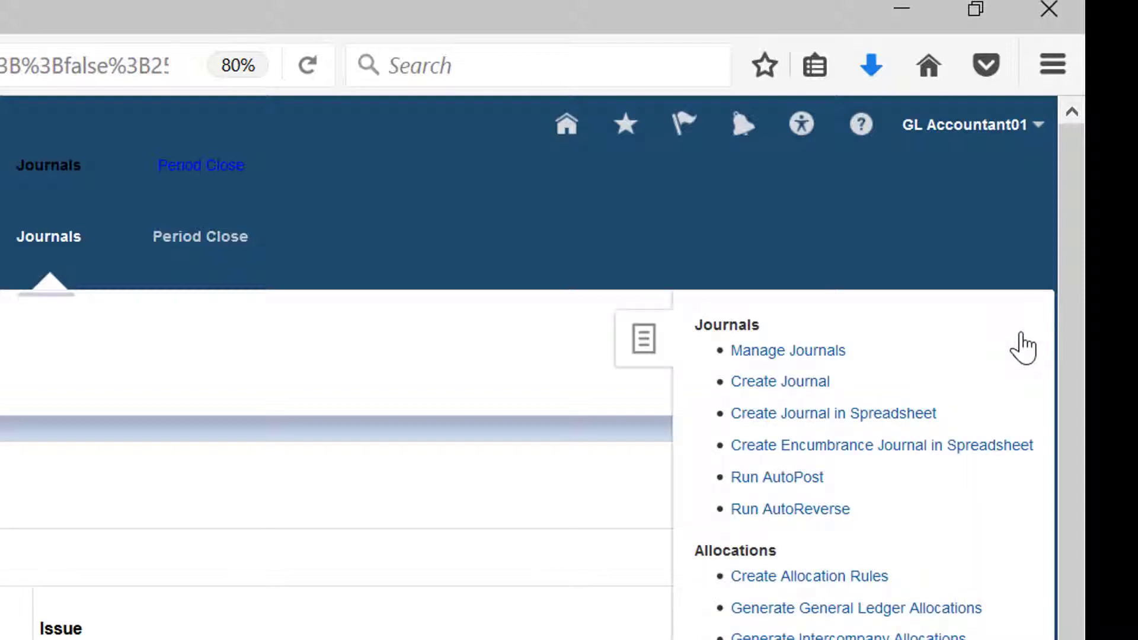
pyautogui.click(800, 353)
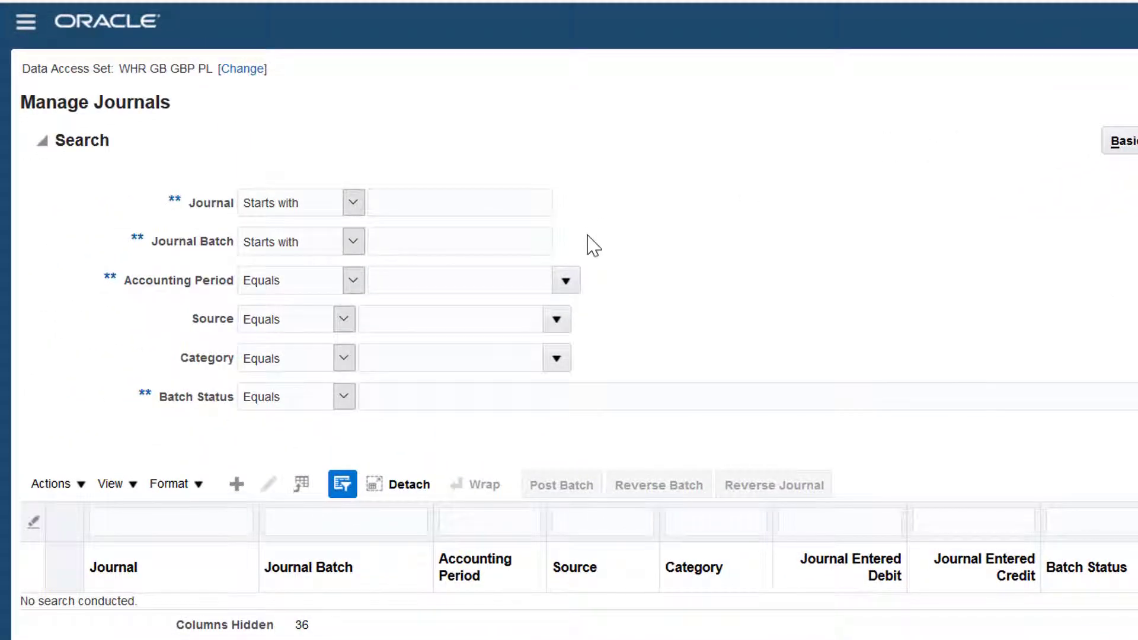
# Search for the journal "Unposted Journal Delete Test" in accounting period PD02 - 17/18.
pyautogui.click(570, 280)
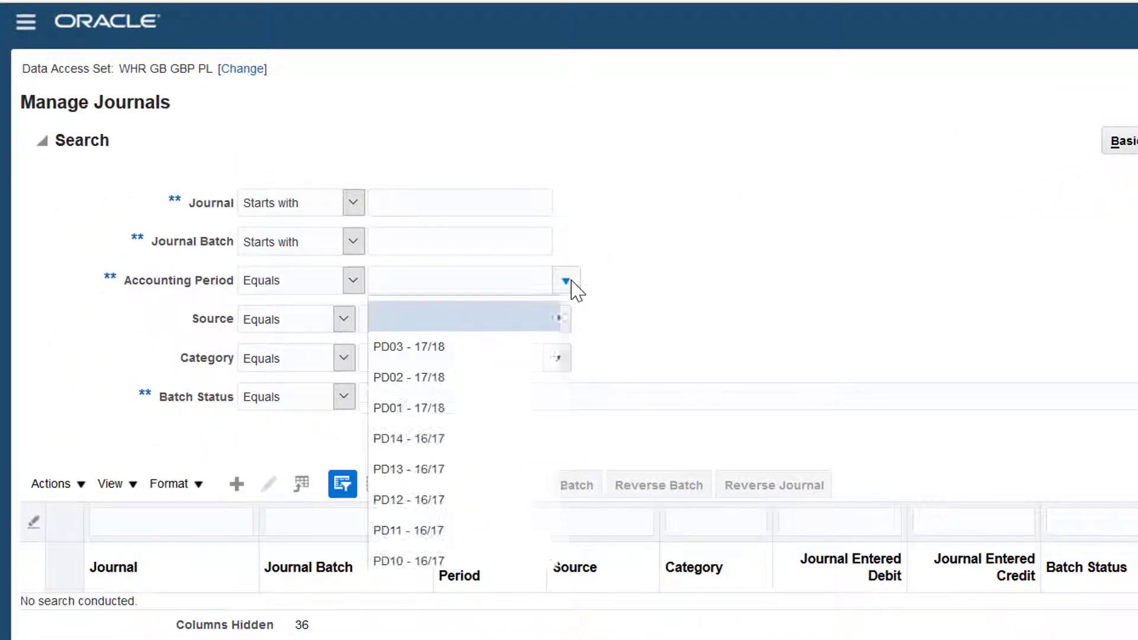
pyautogui.click(465, 380)
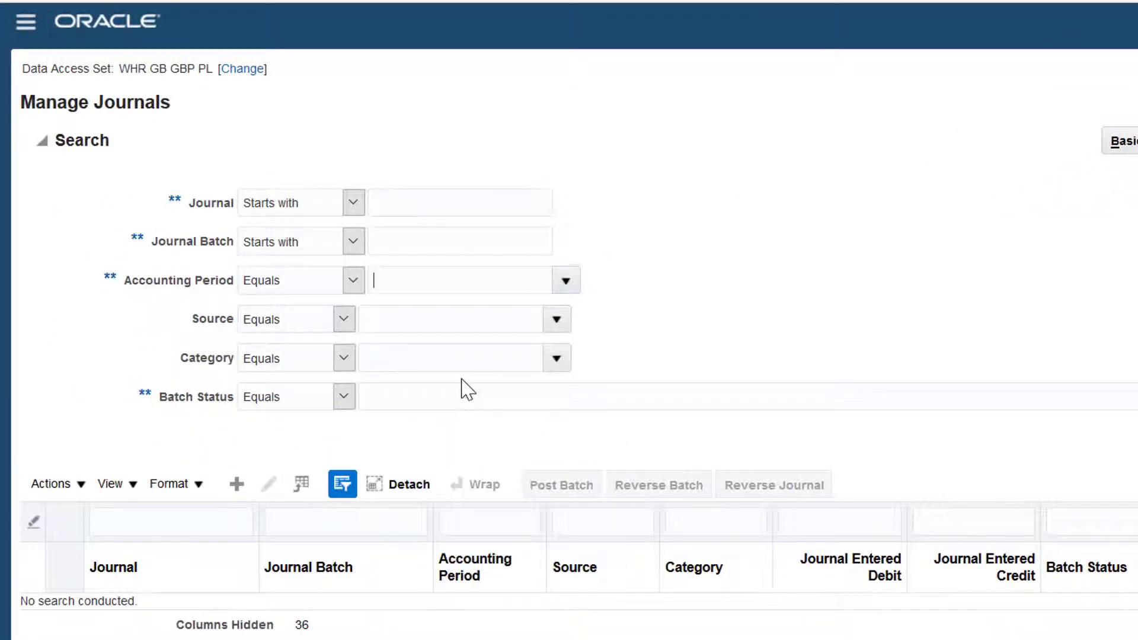
pyautogui.click(464, 211)
pyautogui.write('Unposted Journal Delete Test')
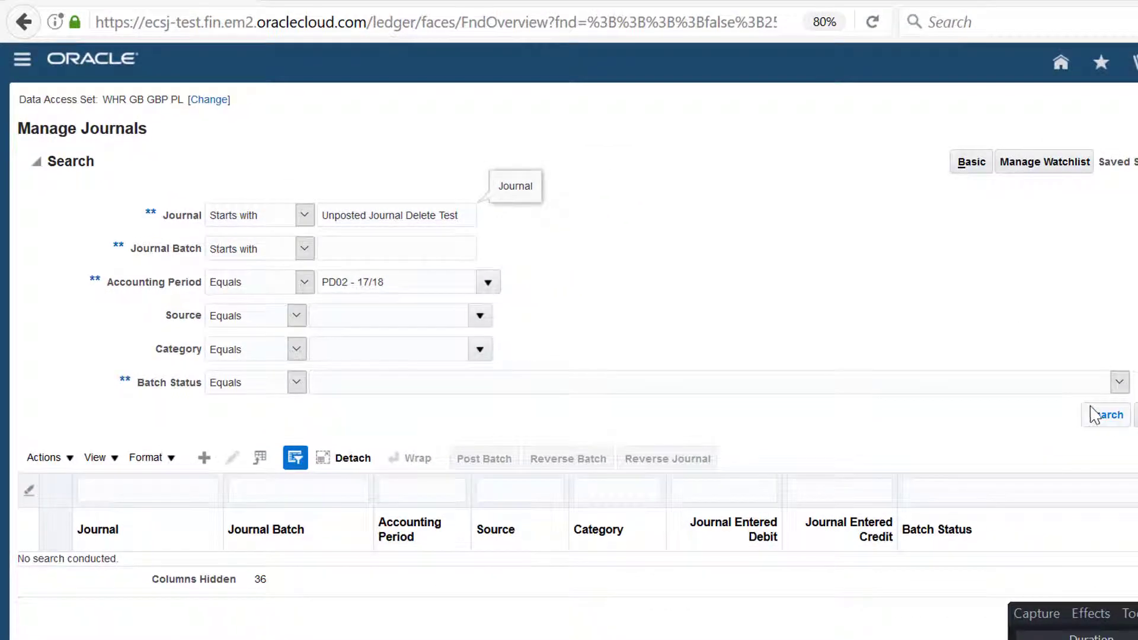
pyautogui.click(1106, 417)
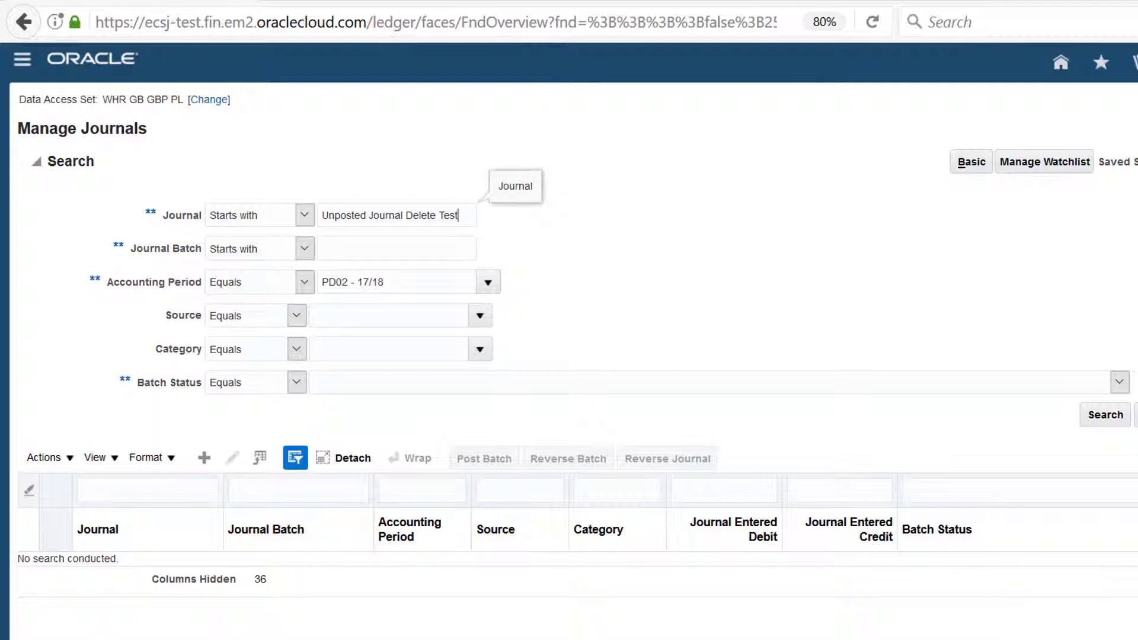
pyautogui.click(1104, 415)
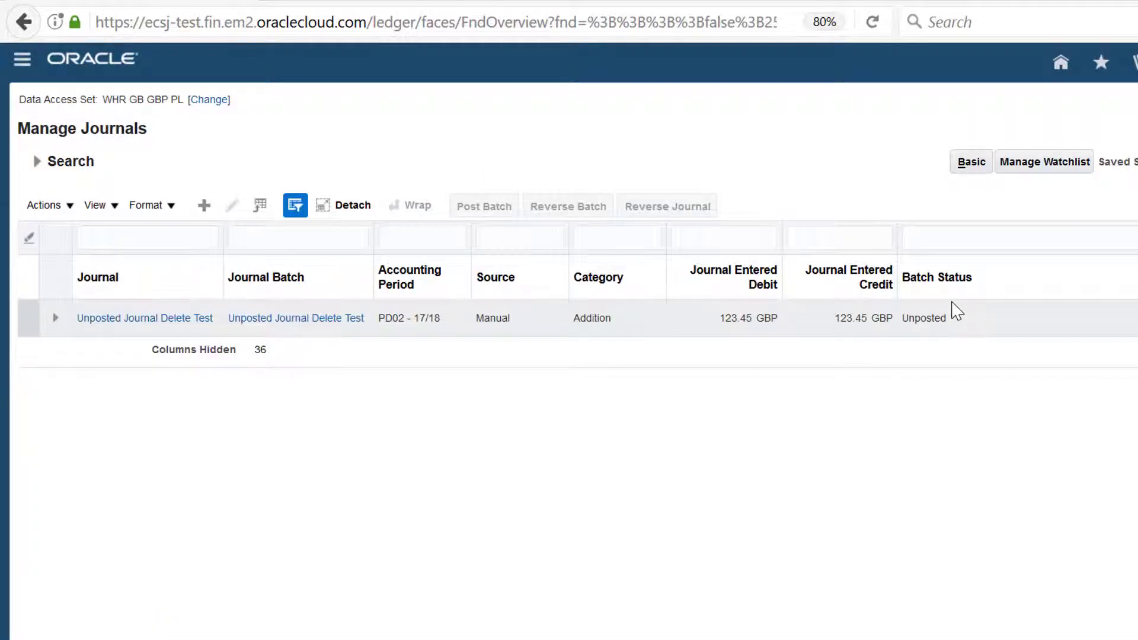
# Open the journal "Unposted Journal Delete Test" from the results and check its batch status.
pyautogui.click(93, 319)
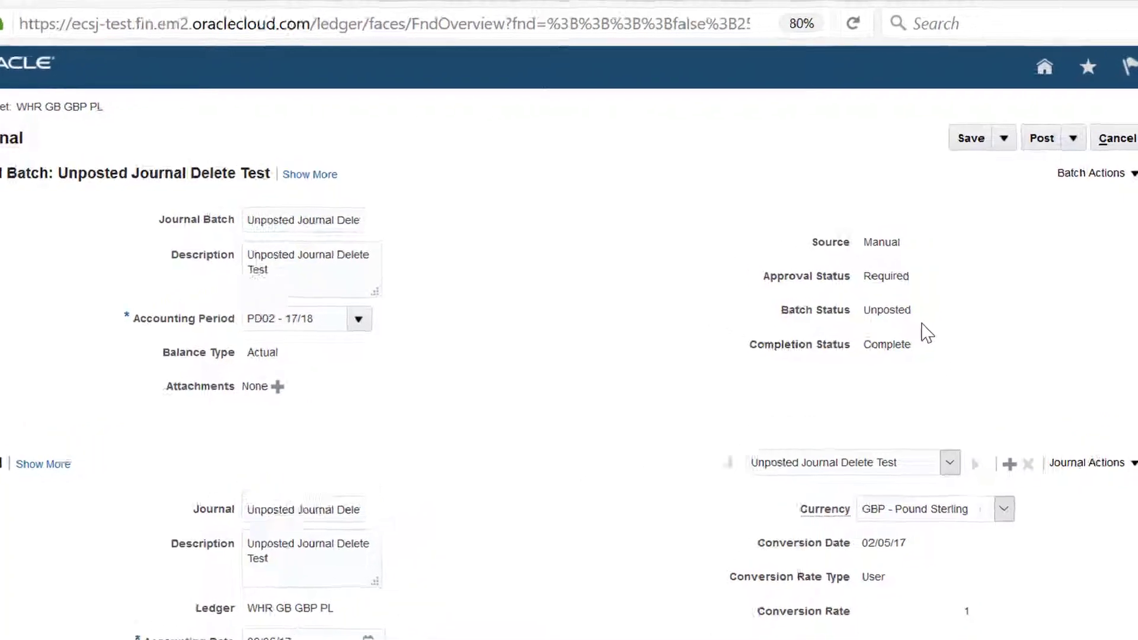
pyautogui.moveTo(748, 481); pyautogui.dragTo(590, 488)
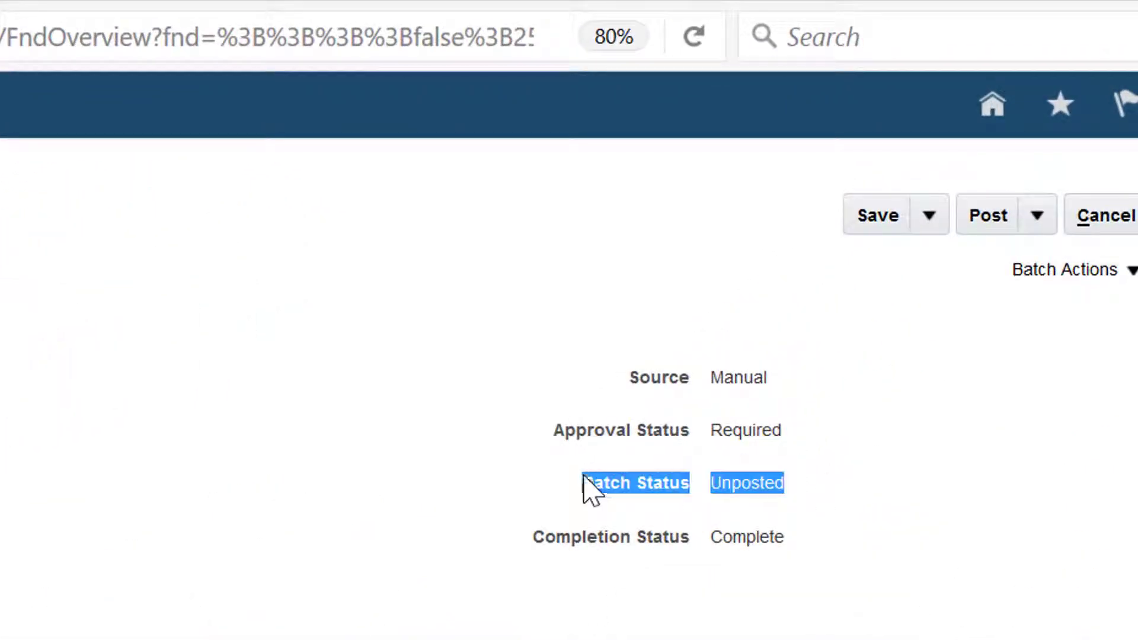
pyautogui.click(535, 335)
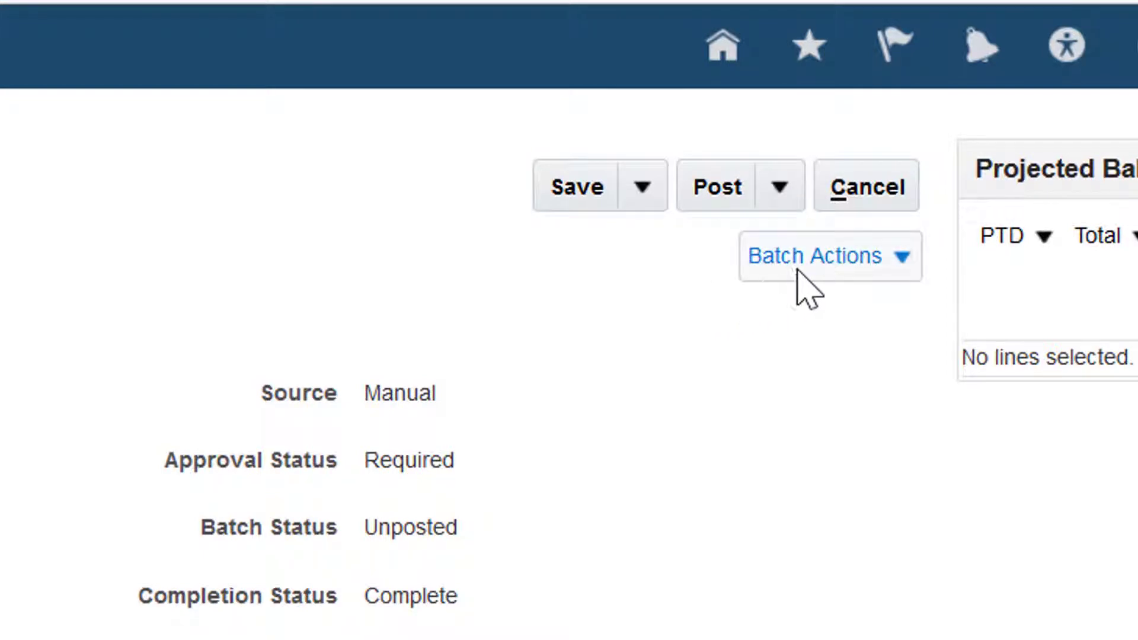
# Delete the whole "Unposted Journal Delete Test" journal batch and accept the deletion warning.
pyautogui.click(898, 257)
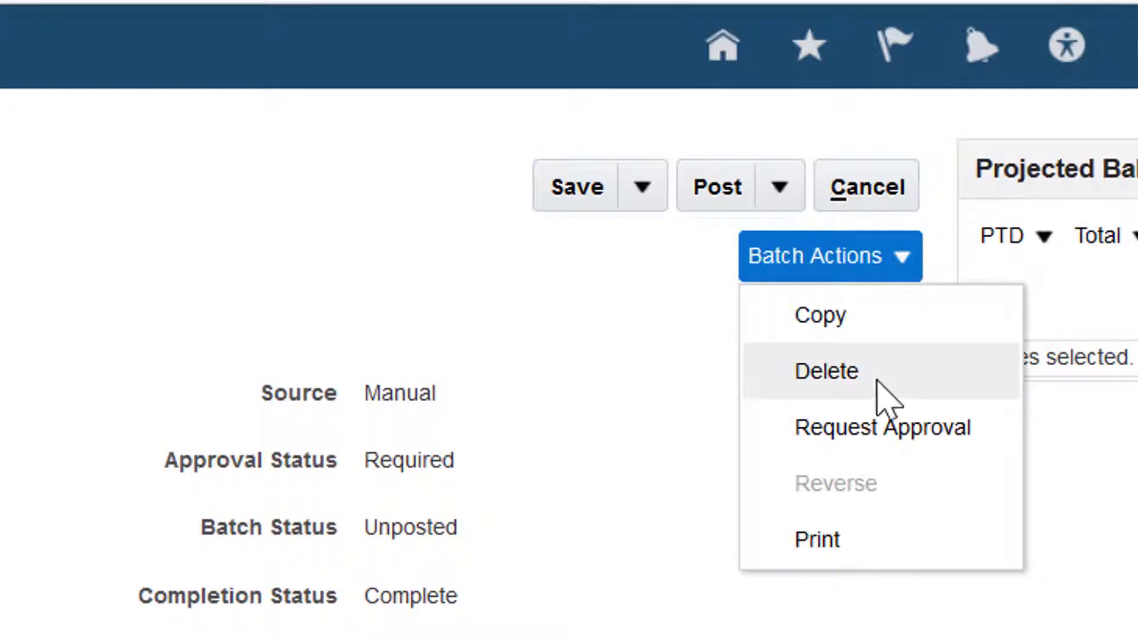
pyautogui.click(807, 368)
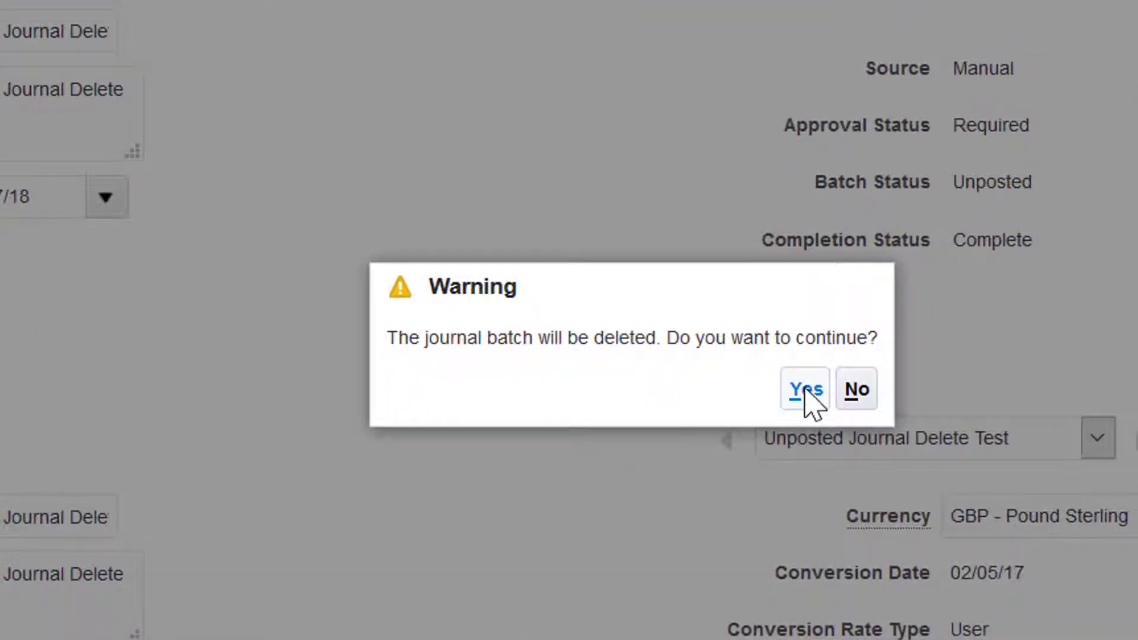
pyautogui.click(806, 392)
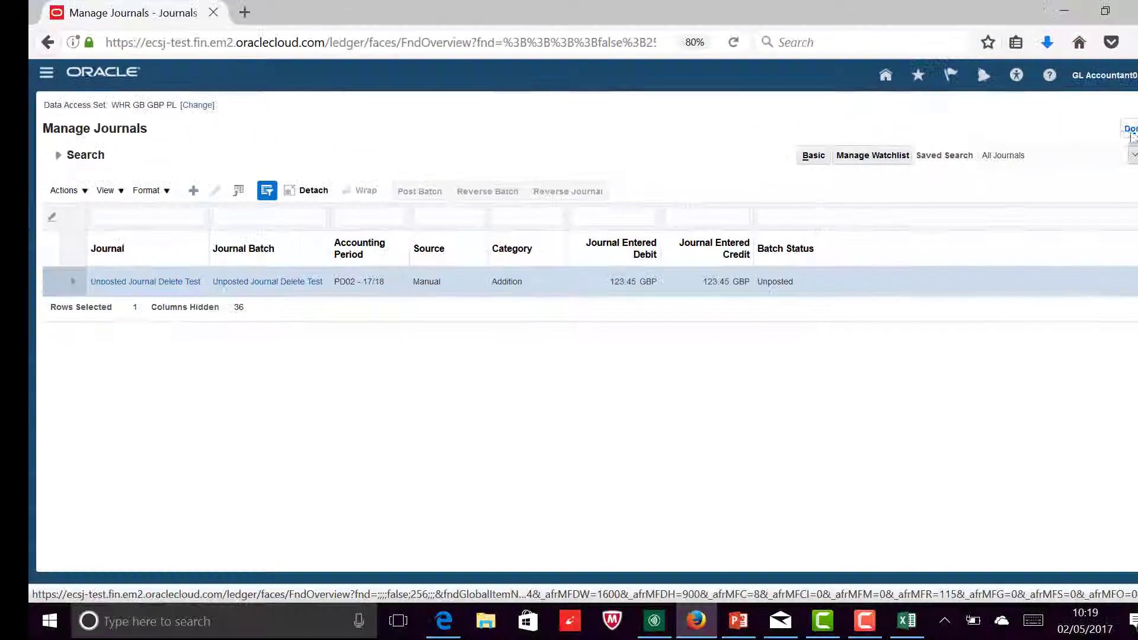
# Leave the outdated search results and open Manage Journals again from the Journals work area.
pyautogui.click(1131, 132)
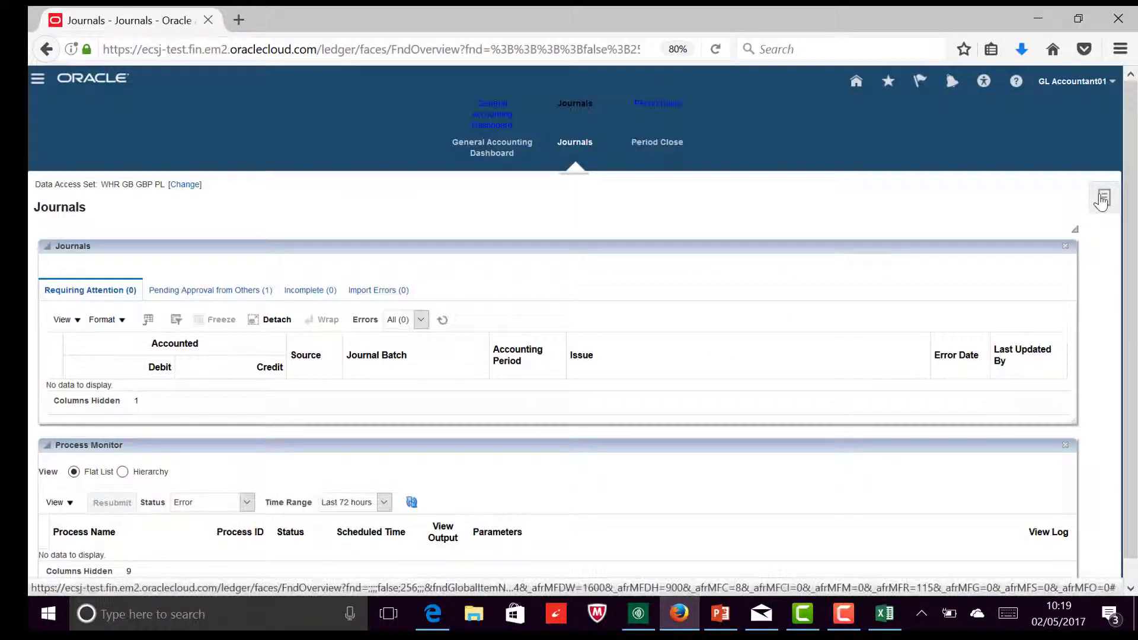
pyautogui.click(1104, 198)
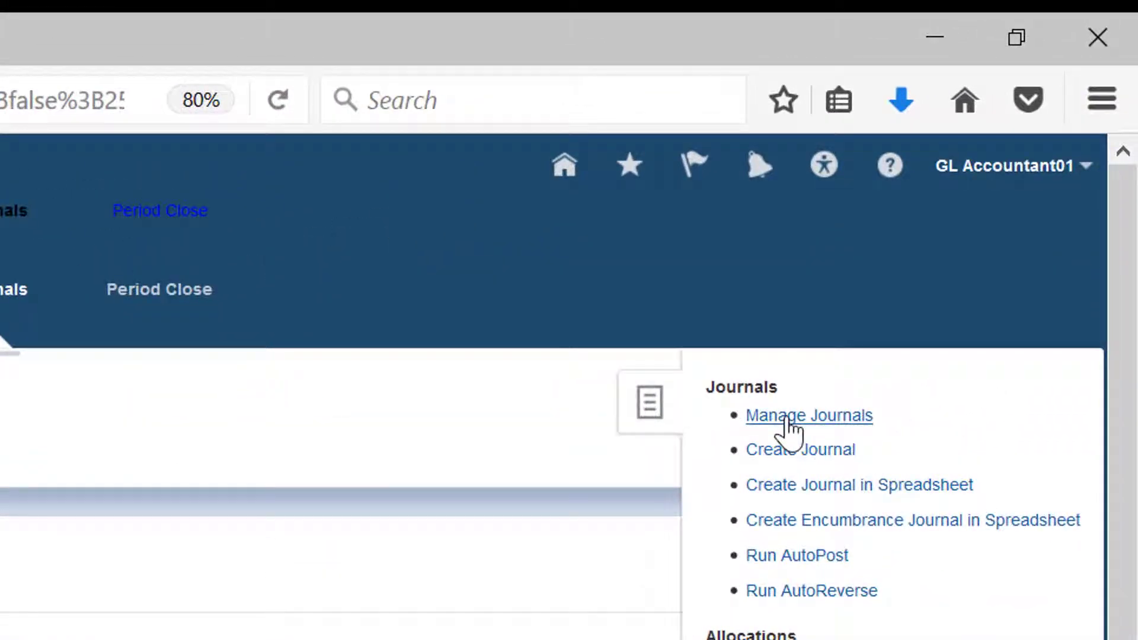
pyautogui.click(789, 418)
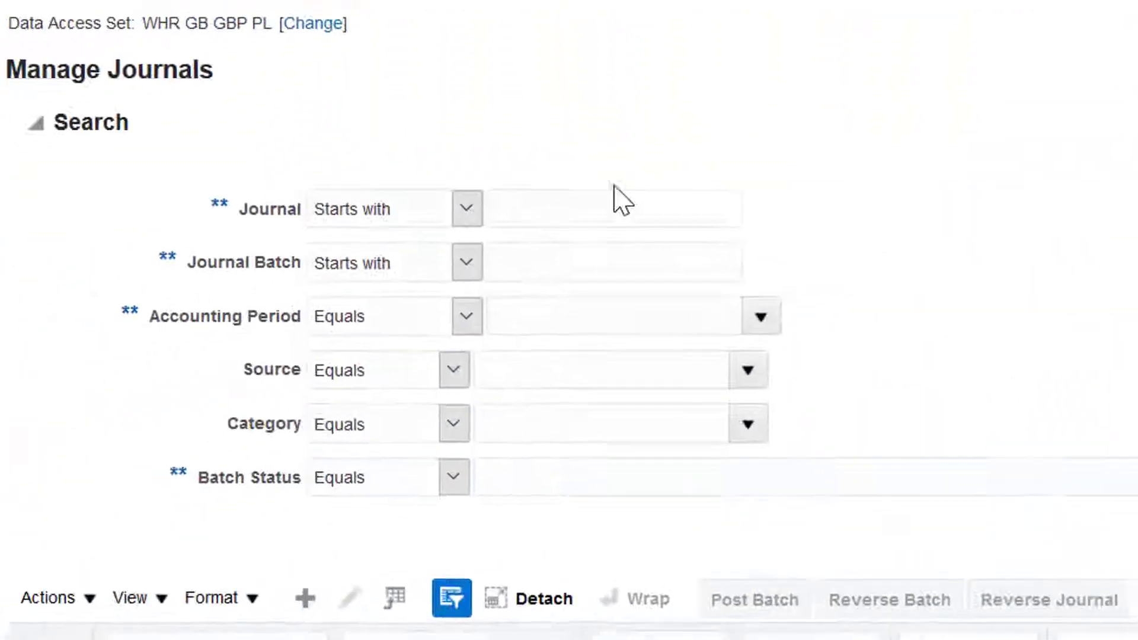
# Search by journal name for "Unposted Journal Delete Test" to check whether the deleted journal still exists.
pyautogui.click(638, 216)
pyautogui.write('Unposted Journal Delete Test')
pyautogui.press('Down')
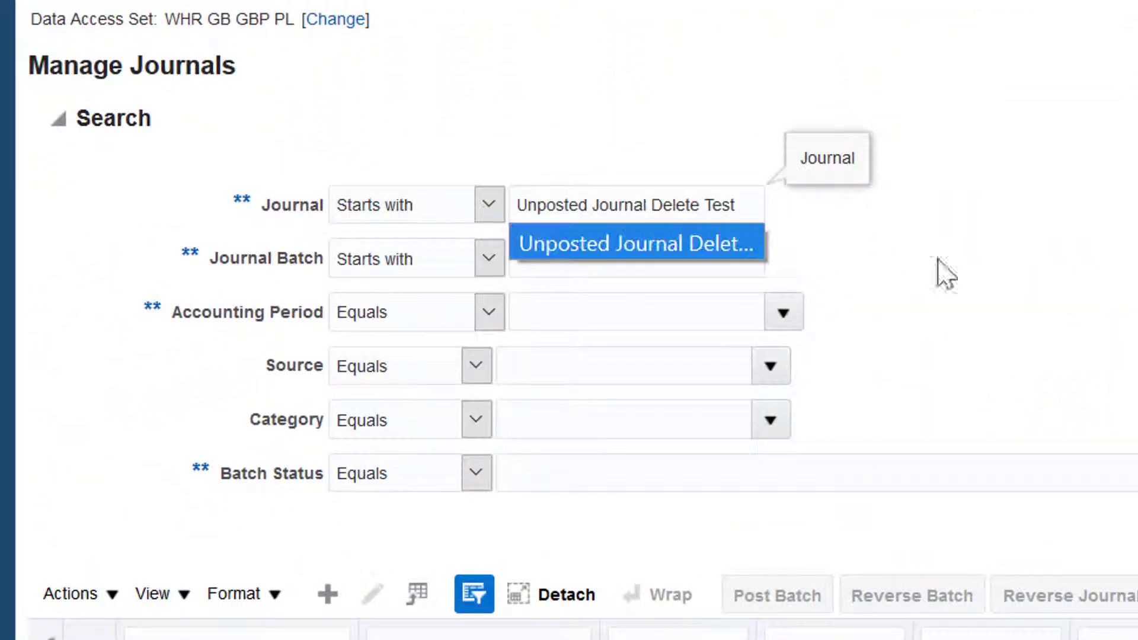
pyautogui.press('Return')
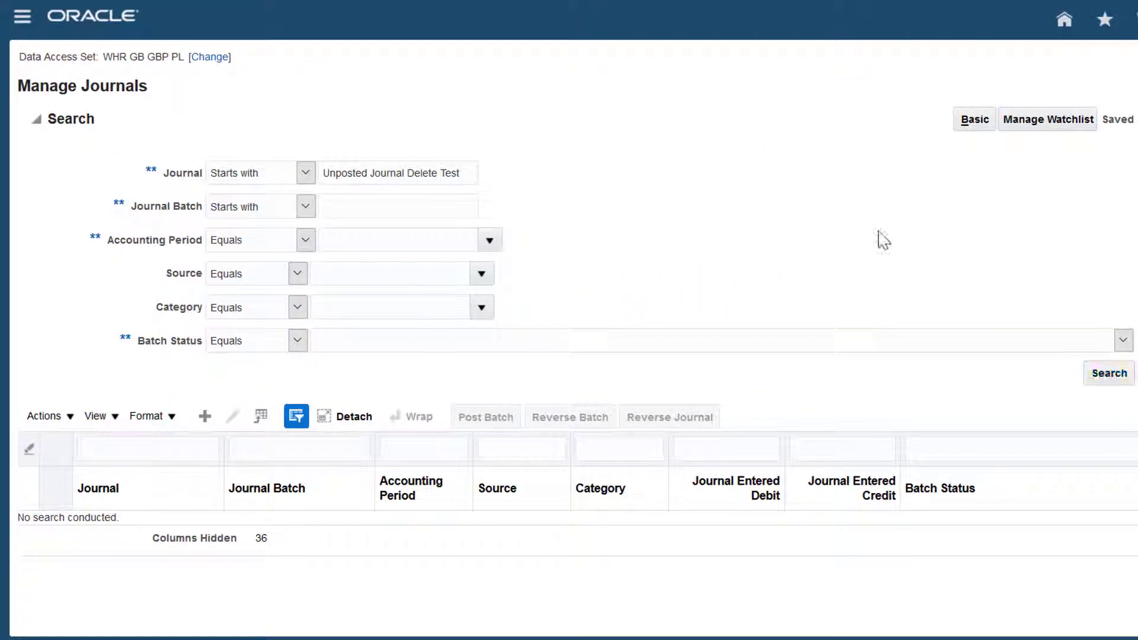
pyautogui.press('Return')
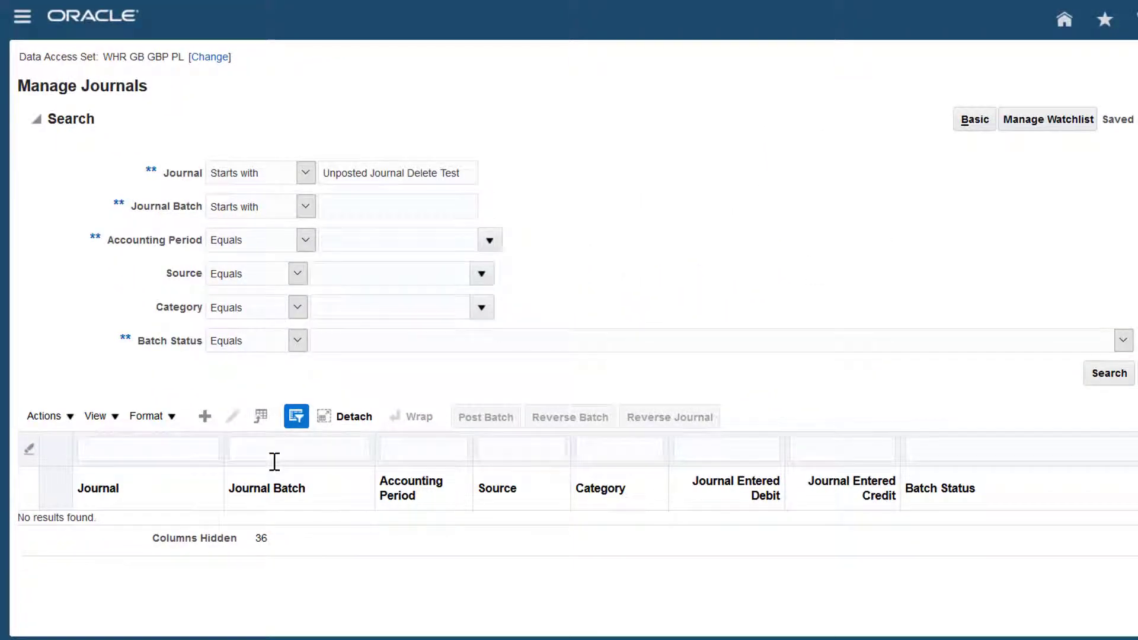